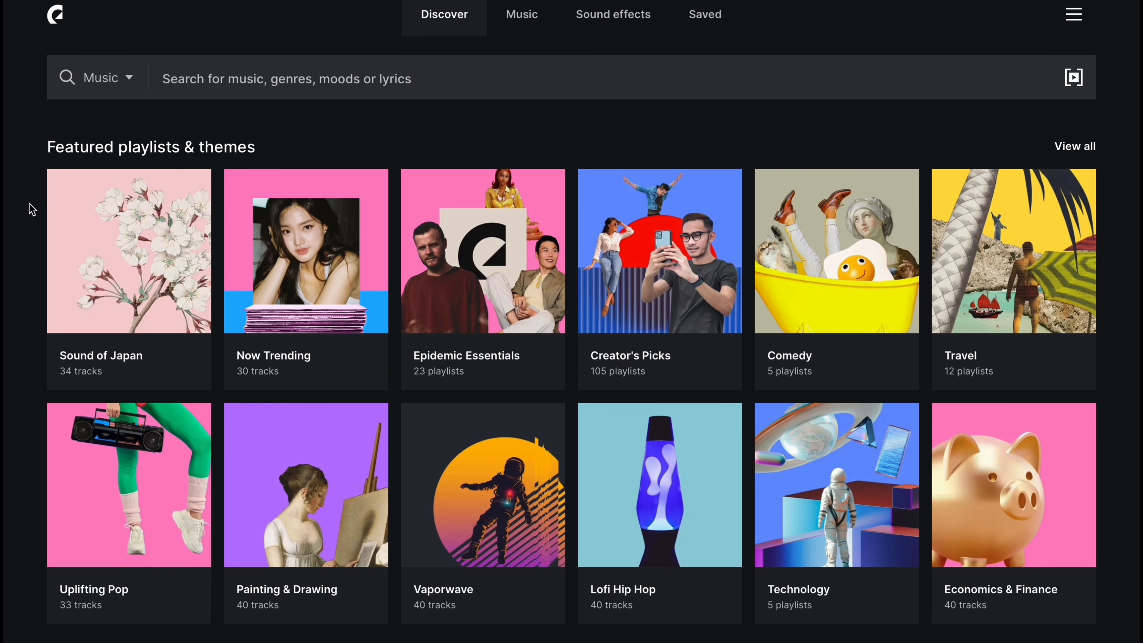
- Browse the music catalog's featured playlists, staff picks, genres, moods and themes
{"action": "scroll", "coordinate": [32, 209], "scroll_direction": "down", "scroll_amount": 10}
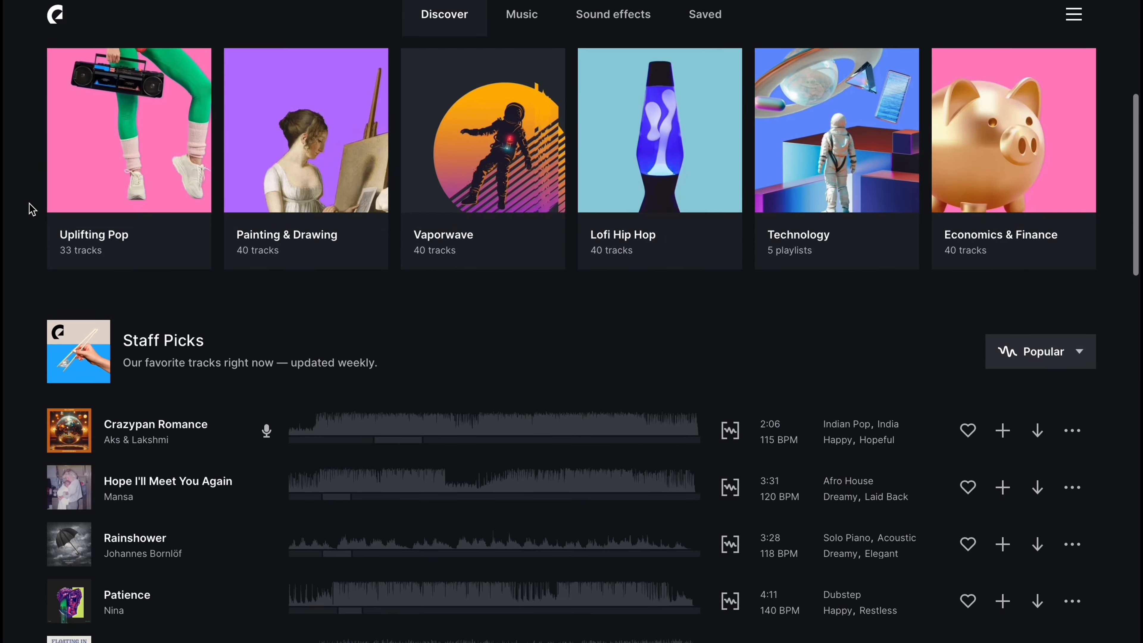
{"action": "scroll", "coordinate": [31, 210], "scroll_direction": "down", "scroll_amount": 5}
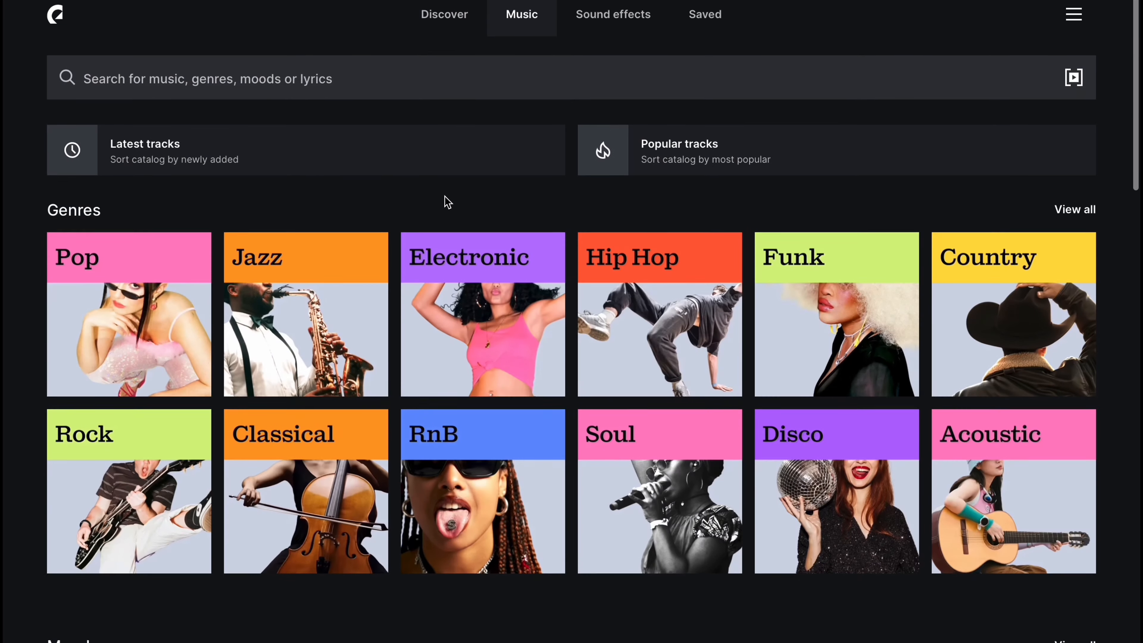
{"action": "scroll", "coordinate": [447, 202], "scroll_direction": "down", "scroll_amount": 15}
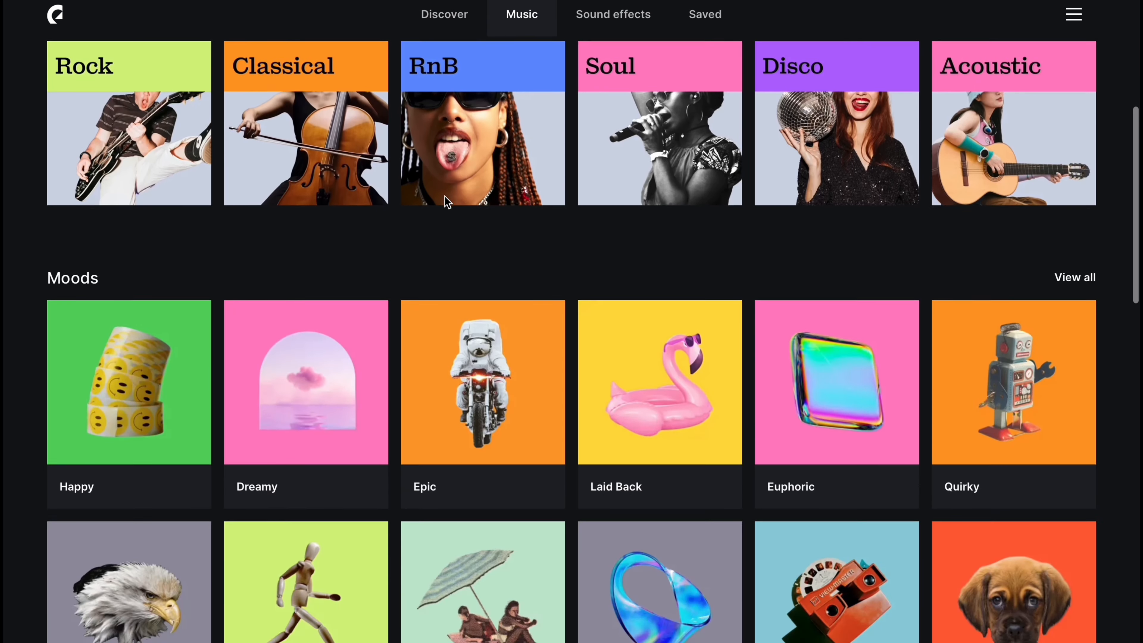
{"action": "scroll", "coordinate": [445, 241], "scroll_direction": "down", "scroll_amount": 6}
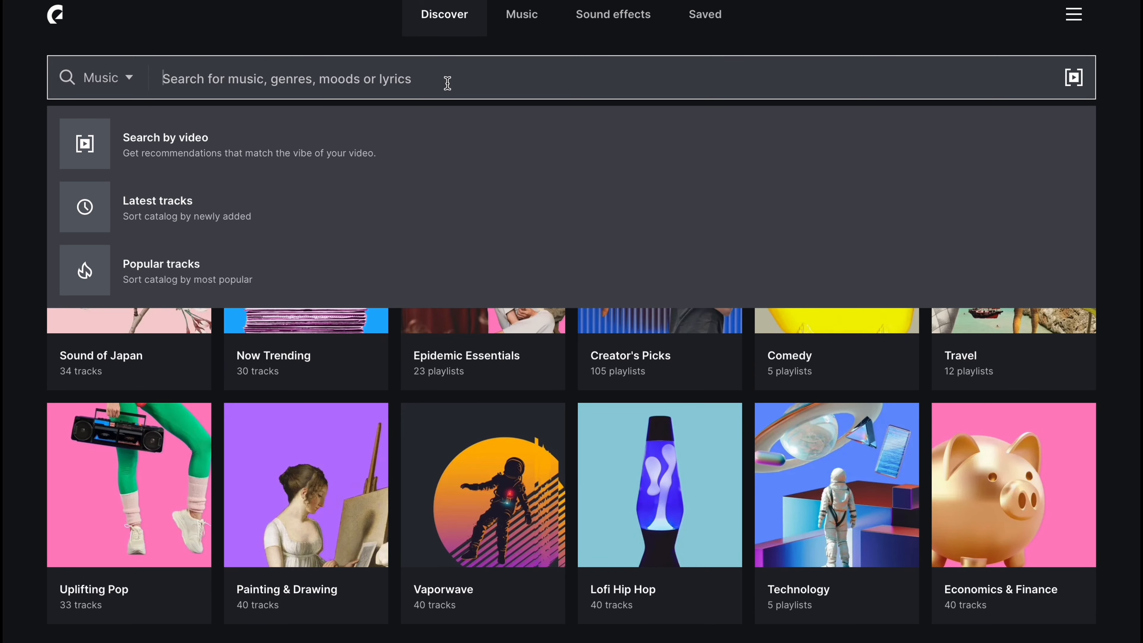
- Search the music catalog for "chilled out" and look through the matching results
{"action": "type", "text": "chill"}
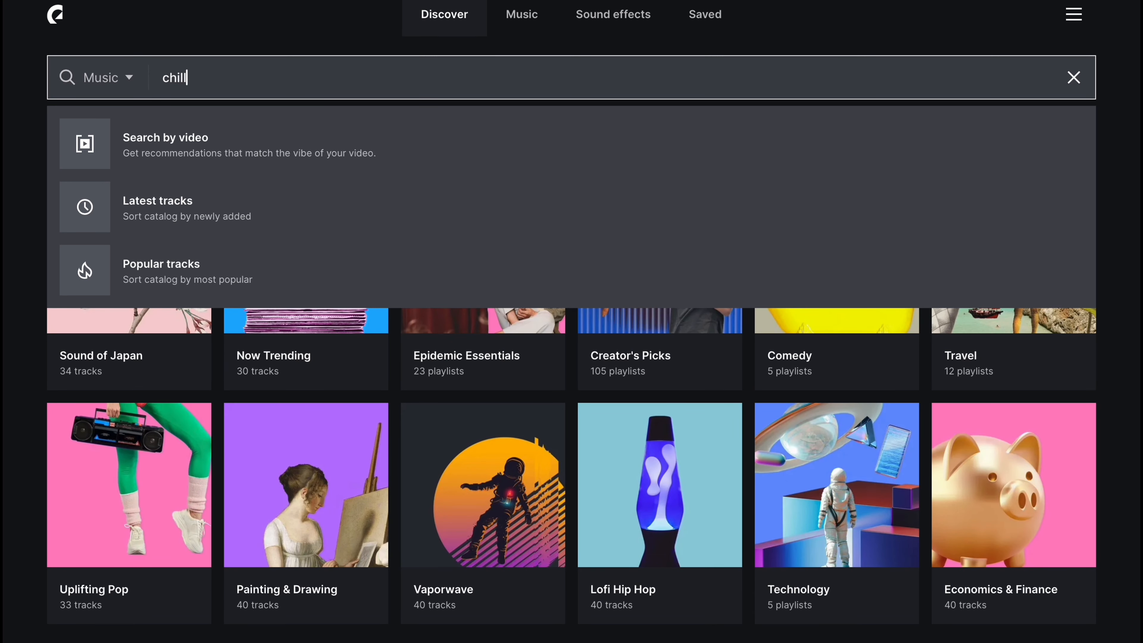
{"action": "type", "text": "ed out"}
{"action": "key", "text": "Return"}
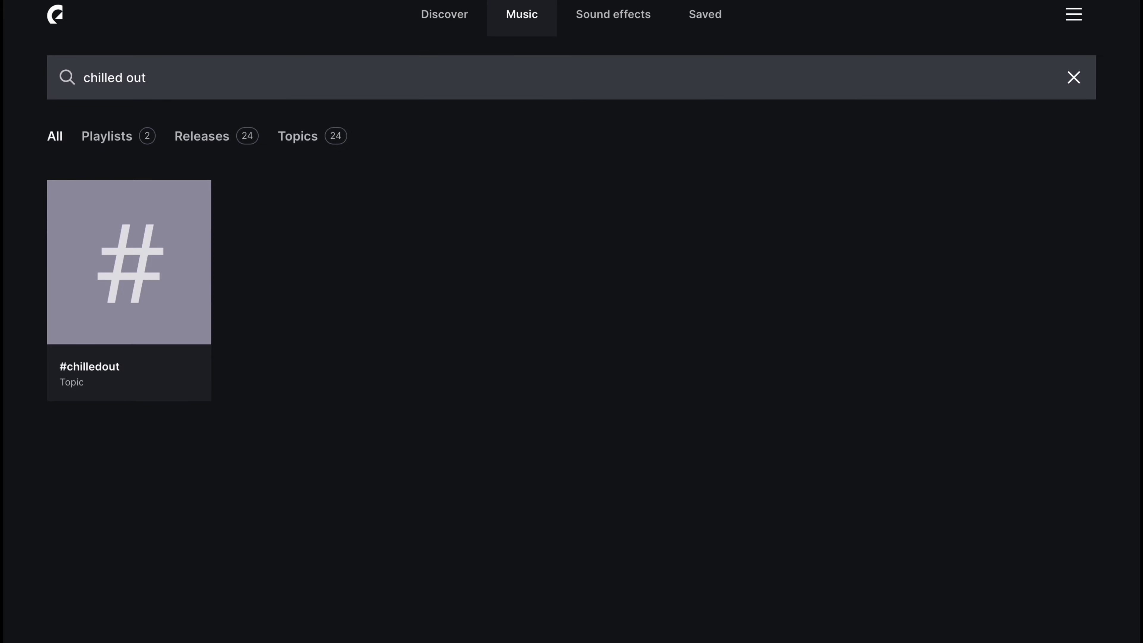
{"action": "scroll", "coordinate": [374, 258], "scroll_direction": "down", "scroll_amount": 8}
{"action": "left_click", "coordinate": [69, 357]}
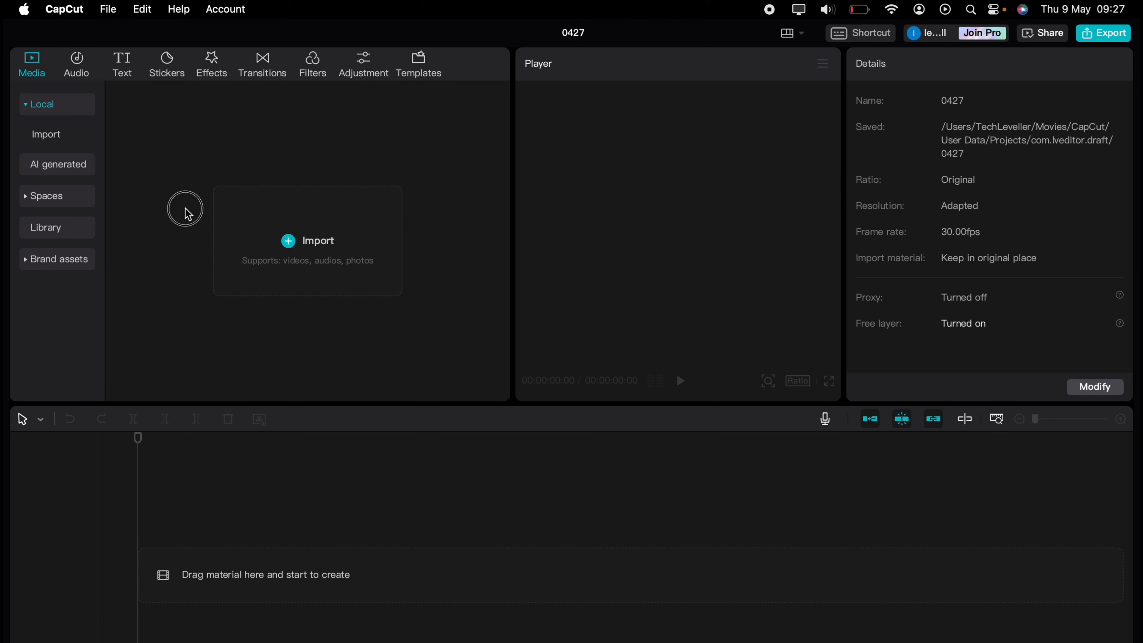
- Switch to CapCut, add a default text clip at the start of the timeline, and change its wording to TEXT
{"action": "left_click", "coordinate": [133, 74]}
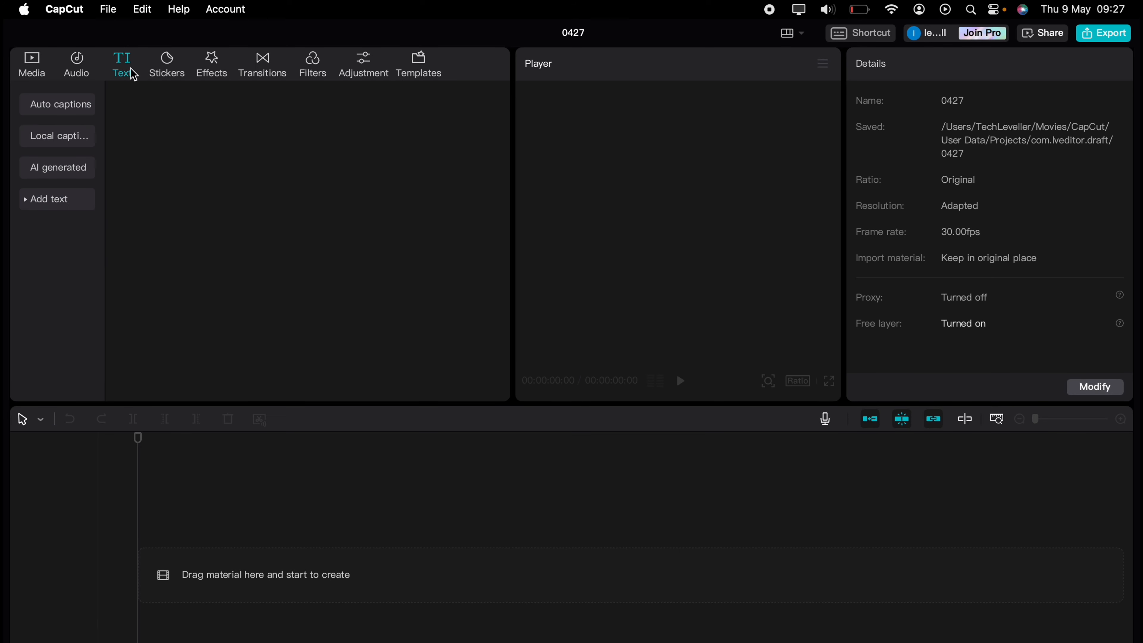
{"action": "left_click_drag", "start_coordinate": [149, 198], "coordinate": [141, 545]}
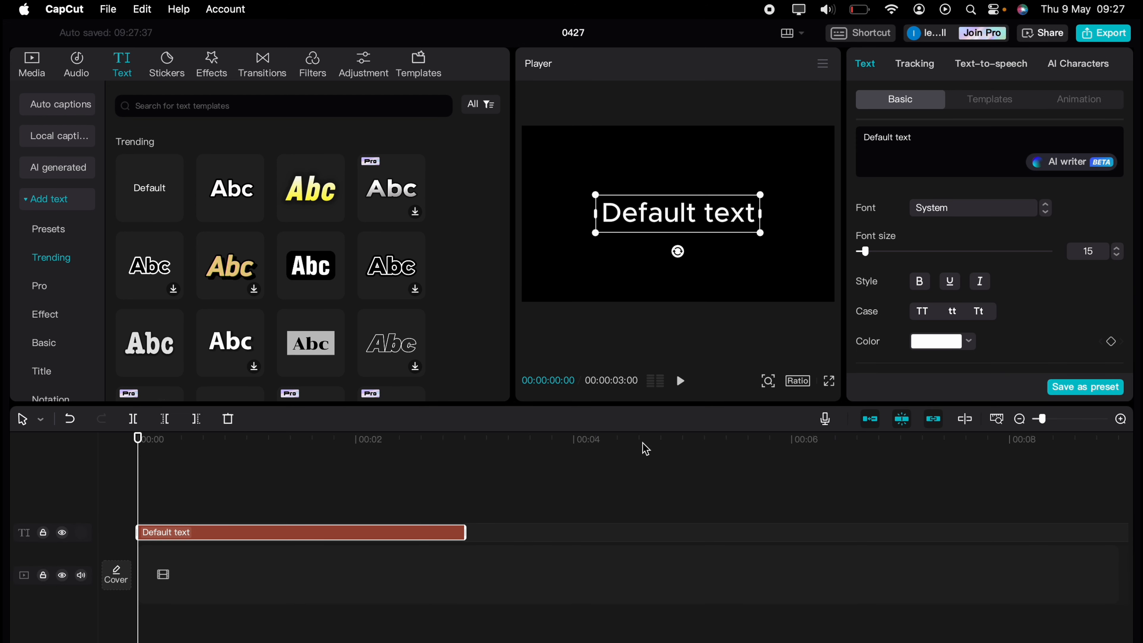
{"action": "left_click", "coordinate": [913, 142]}
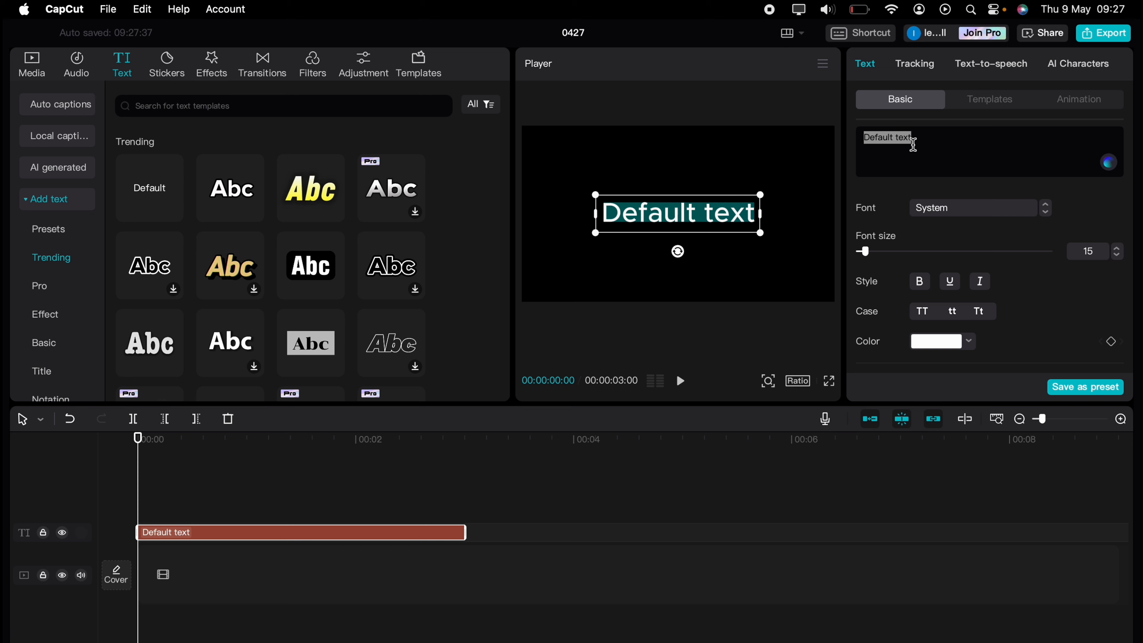
{"action": "type", "text": "TEXT"}
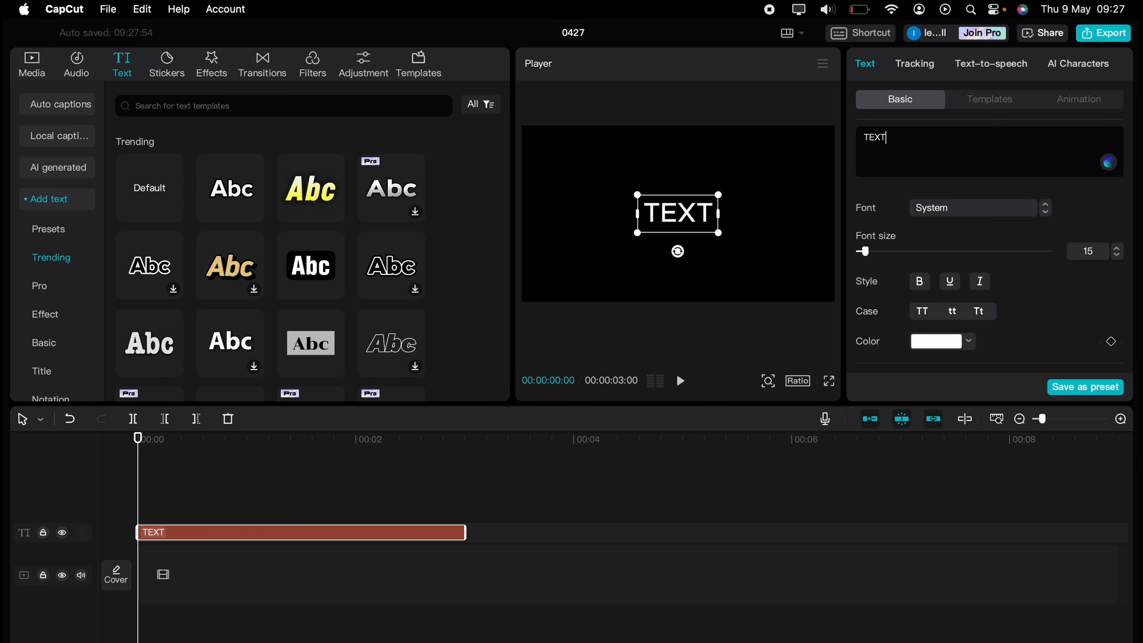
- Enlarge the title text to font size 33 and color it yellow
{"action": "left_click", "coordinate": [1117, 248]}
{"action": "left_click", "coordinate": [967, 341]}
{"action": "scroll", "coordinate": [940, 590], "scroll_direction": "down", "scroll_amount": 3}
{"action": "left_click", "coordinate": [881, 596]}
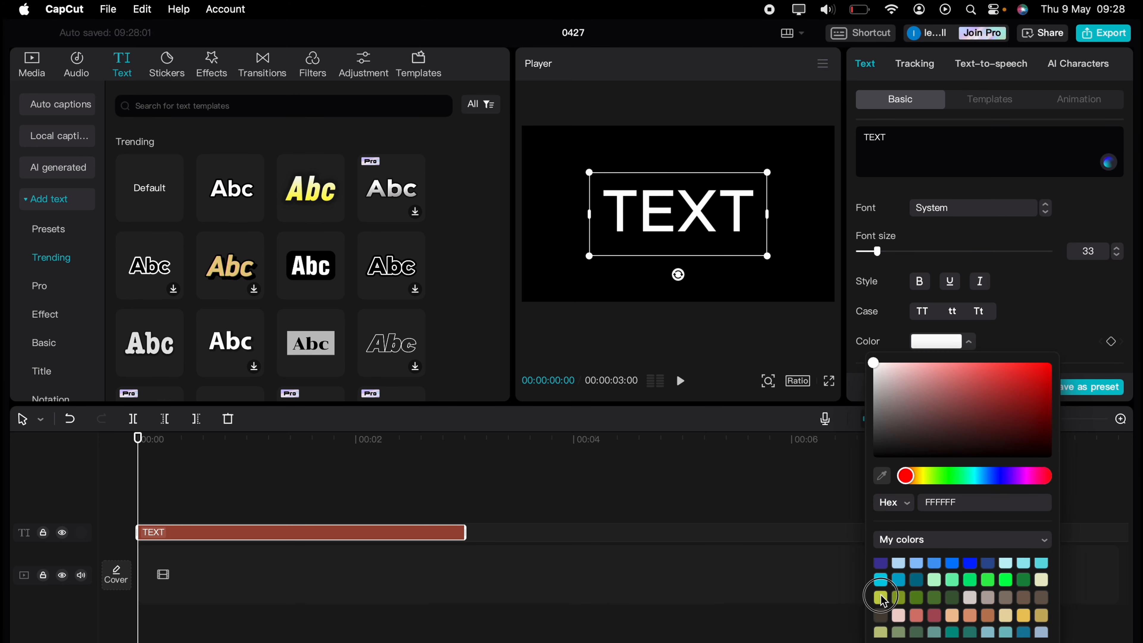
{"action": "left_click", "coordinate": [1050, 363]}
- Change the title's font to Kanit-Bold and set its font size to 56
{"action": "left_click", "coordinate": [975, 208]}
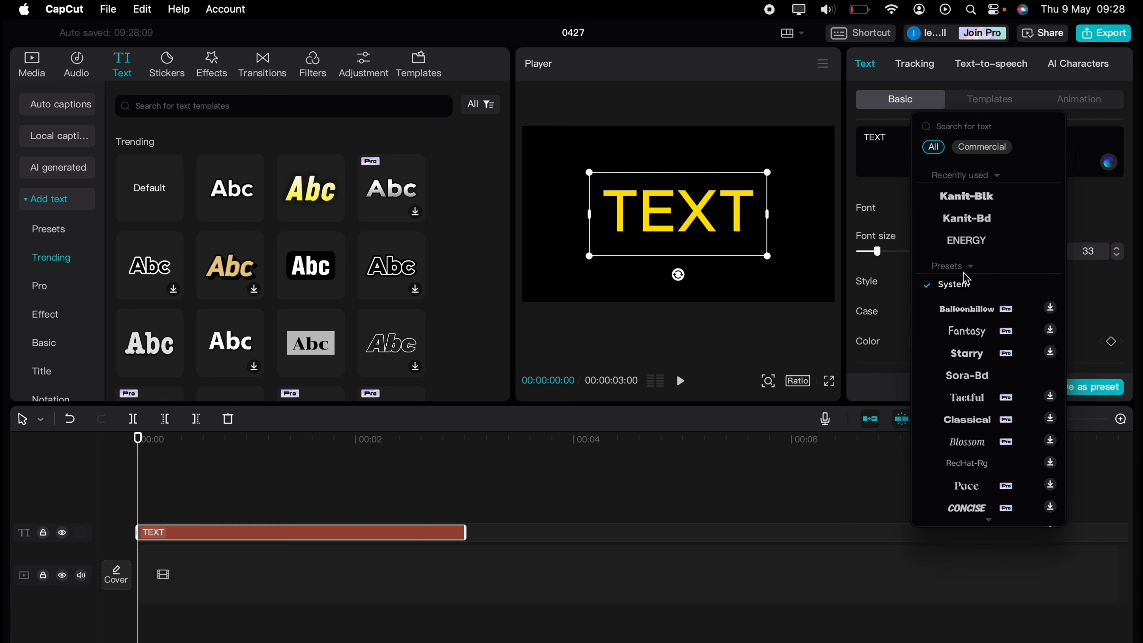
{"action": "left_click", "coordinate": [968, 218]}
{"action": "left_click", "coordinate": [1119, 255]}
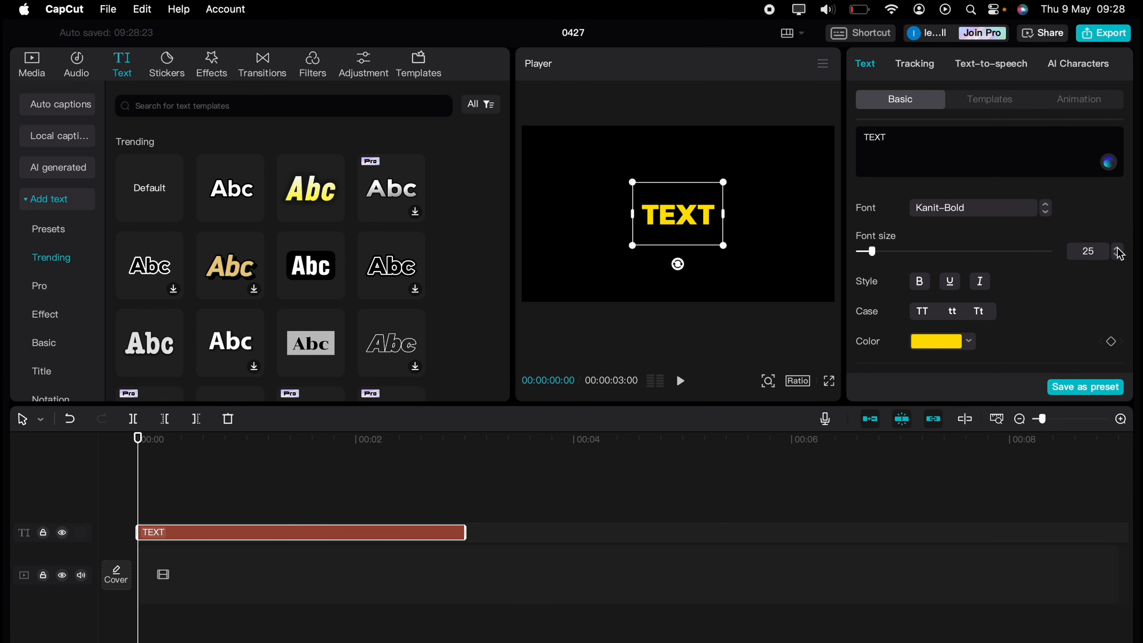
{"action": "left_click", "coordinate": [1119, 248]}
{"action": "left_click", "coordinate": [1119, 249]}
{"action": "left_click", "coordinate": [1118, 249]}
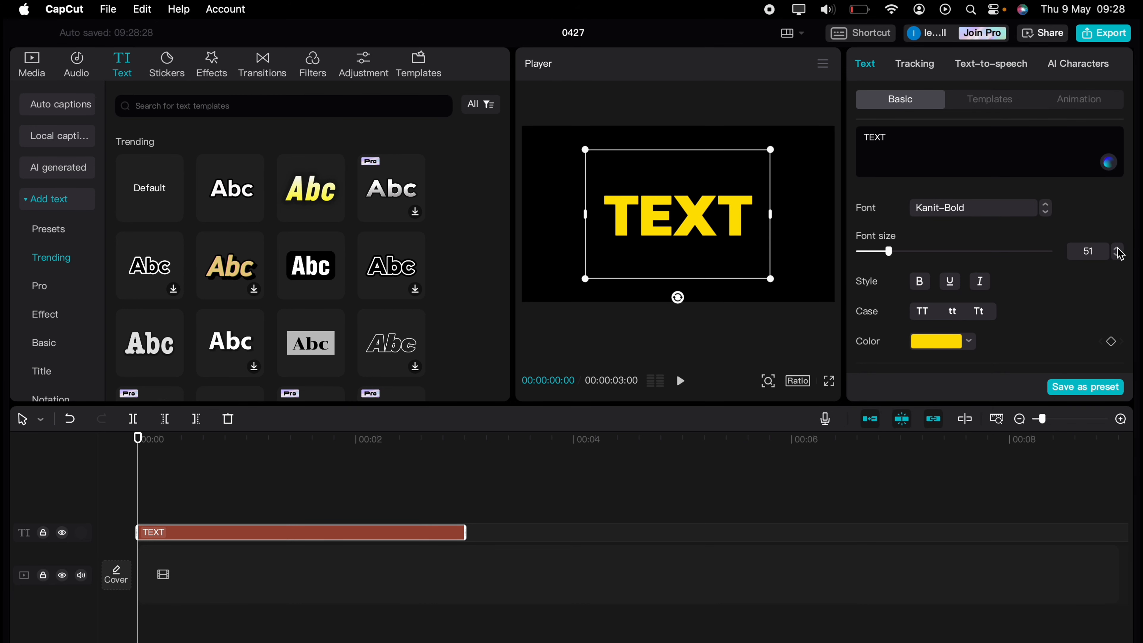
{"action": "left_click", "coordinate": [1119, 249]}
{"action": "left_click", "coordinate": [1119, 249]}
{"action": "left_click", "coordinate": [1118, 249]}
{"action": "left_click", "coordinate": [1118, 249]}
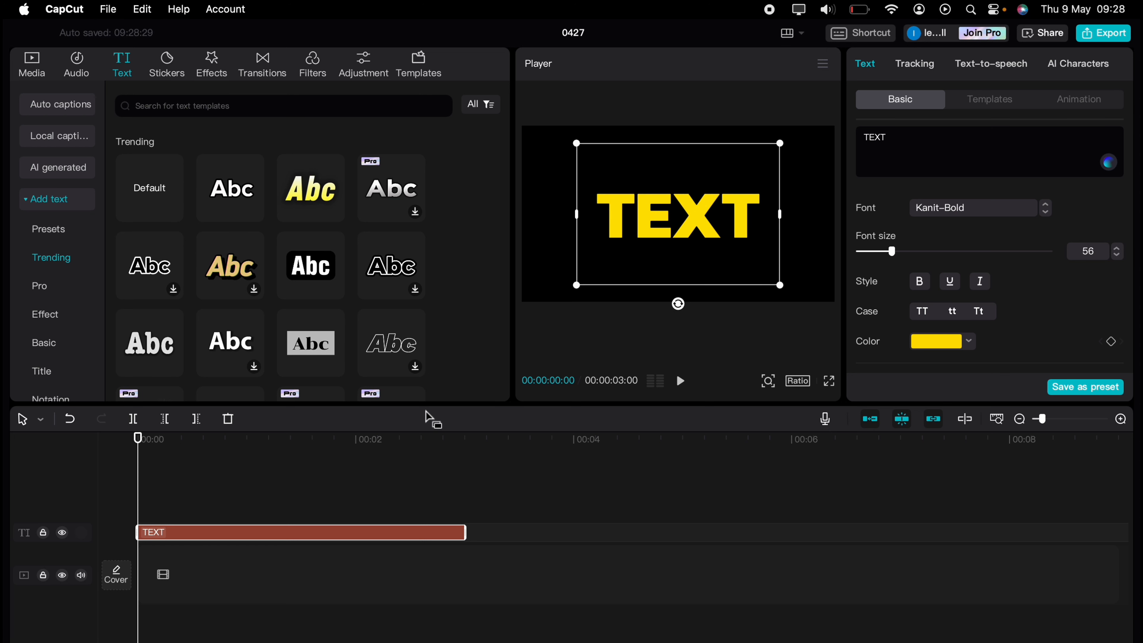
- Extend the text clip to 7 seconds and turn it into a compound clip
{"action": "left_click_drag", "start_coordinate": [466, 532], "coordinate": [902, 533]}
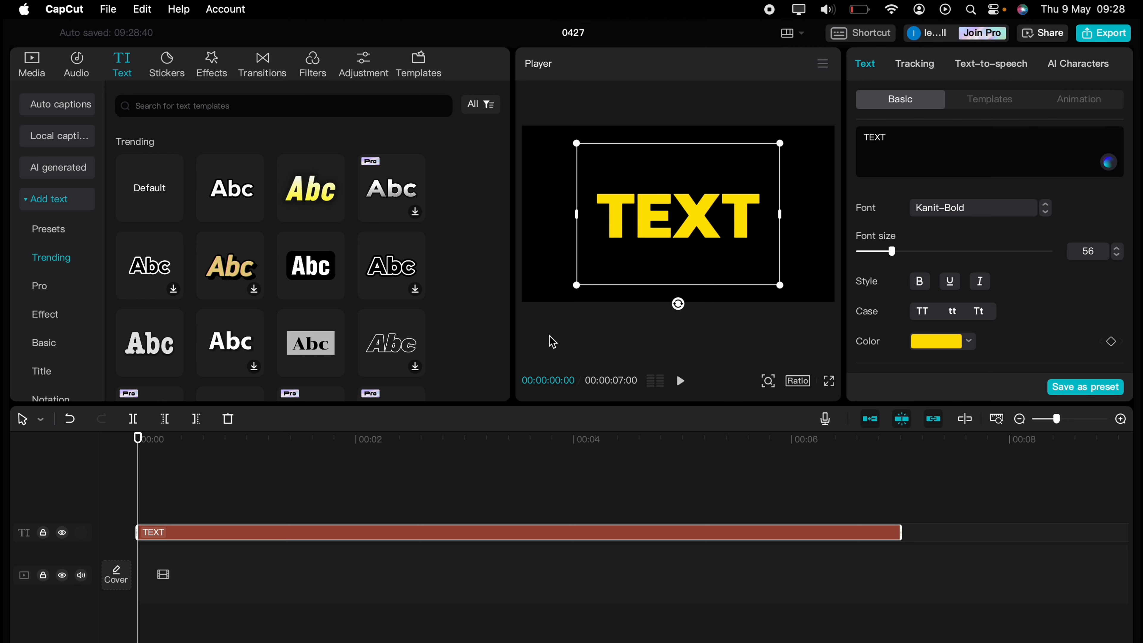
{"action": "left_click", "coordinate": [118, 477]}
{"action": "left_click", "coordinate": [154, 533]}
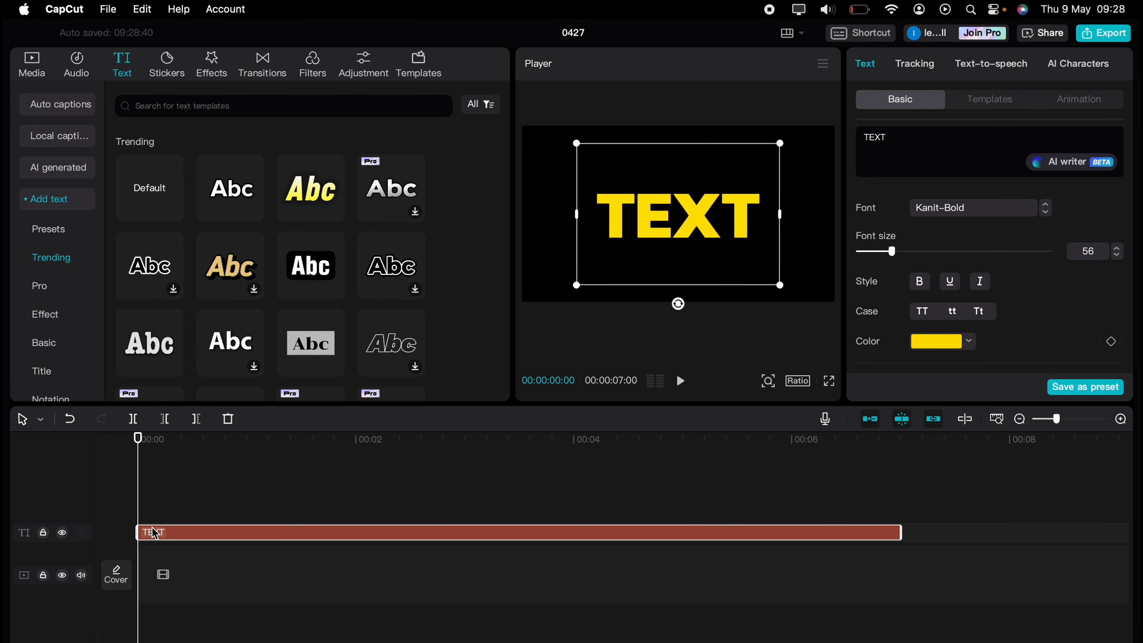
{"action": "right_click", "coordinate": [199, 533]}
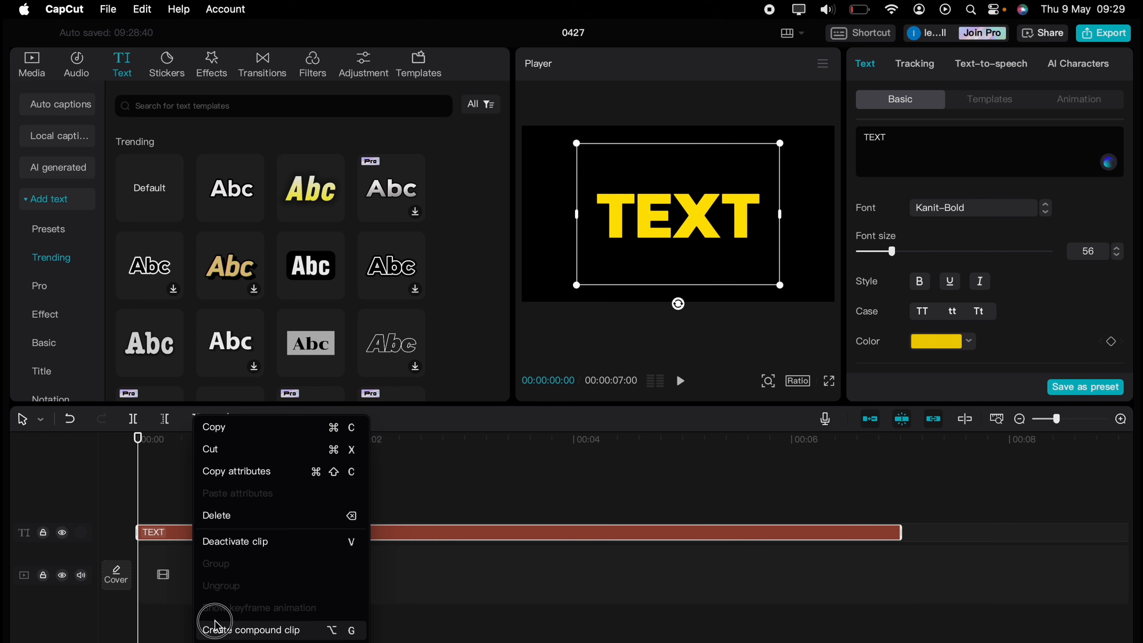
{"action": "left_click", "coordinate": [216, 629]}
{"action": "left_click", "coordinate": [214, 606]}
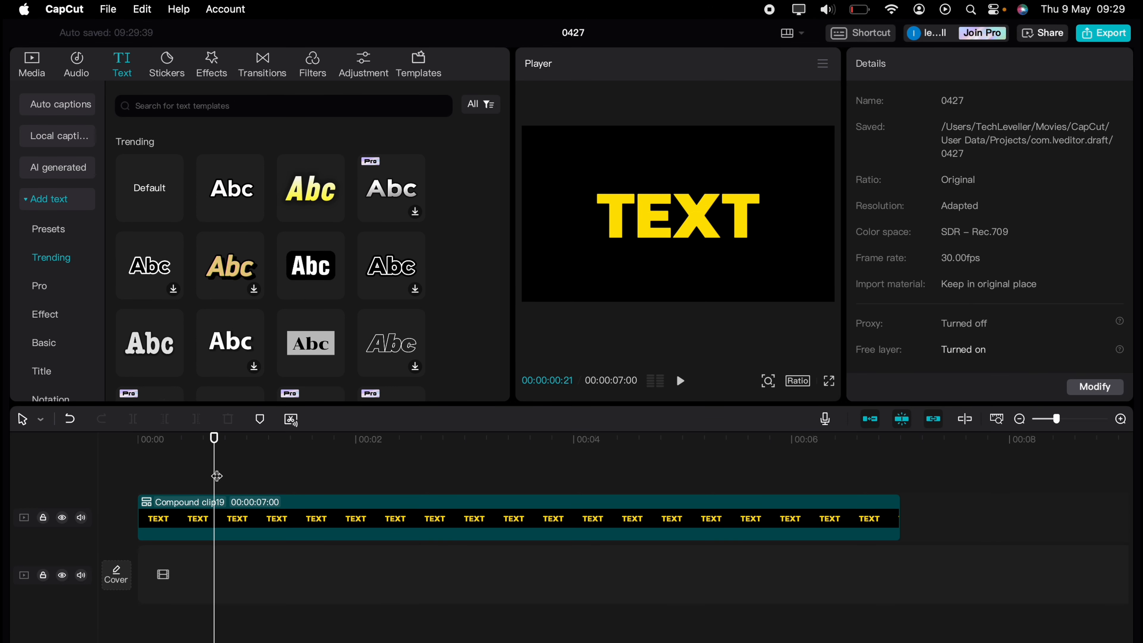
- Apply a Mirror mask to the compound clip at the timeline start, rotated to -70° with size 117 and feathered edges
{"action": "left_click_drag", "start_coordinate": [216, 476], "coordinate": [111, 471]}
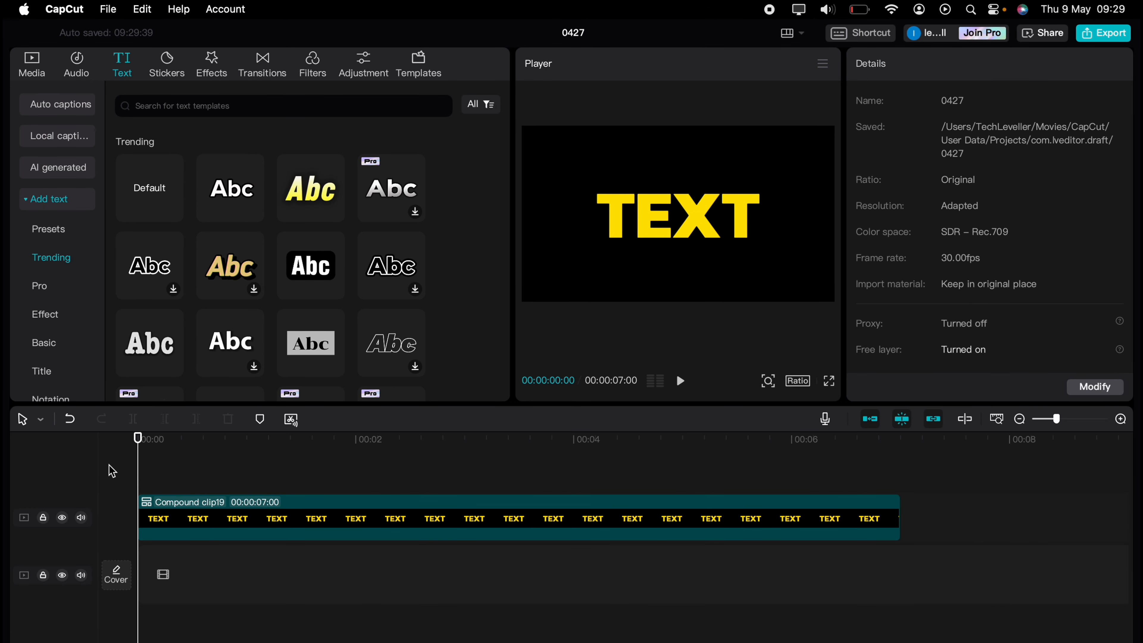
{"action": "left_click", "coordinate": [166, 508]}
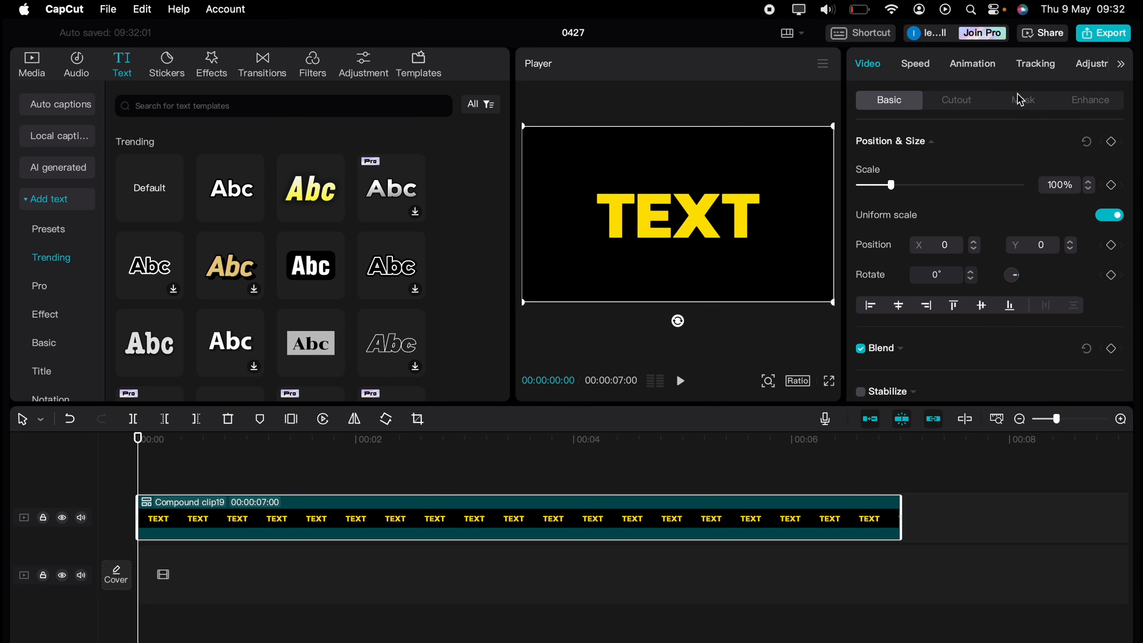
{"action": "left_click", "coordinate": [1019, 99]}
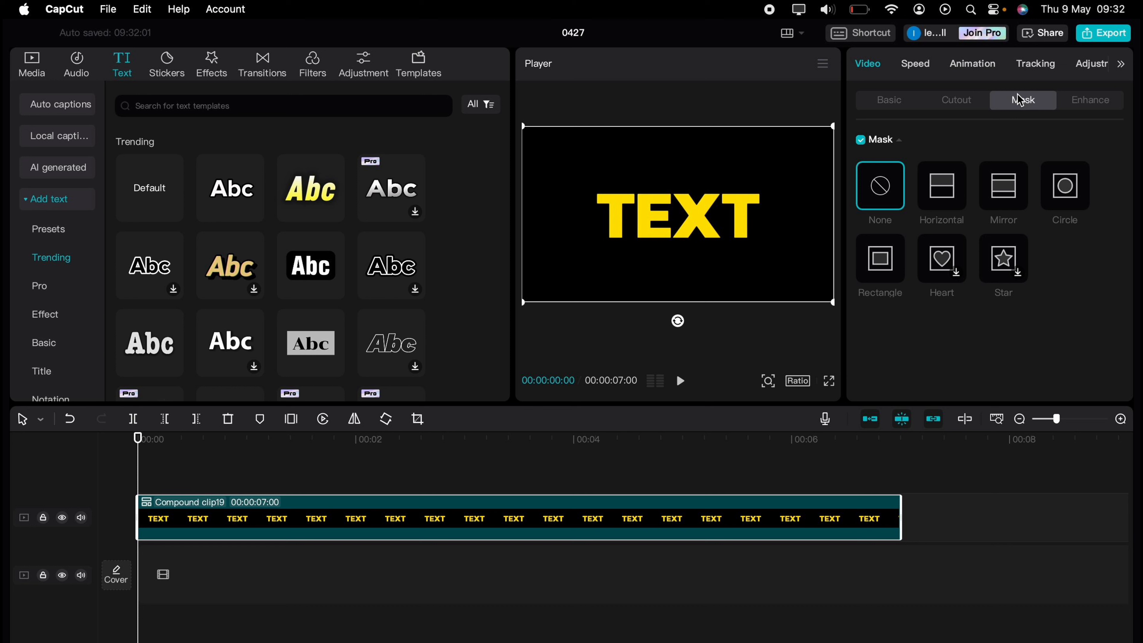
{"action": "left_click", "coordinate": [1015, 179]}
{"action": "left_click_drag", "start_coordinate": [680, 278], "coordinate": [636, 200]}
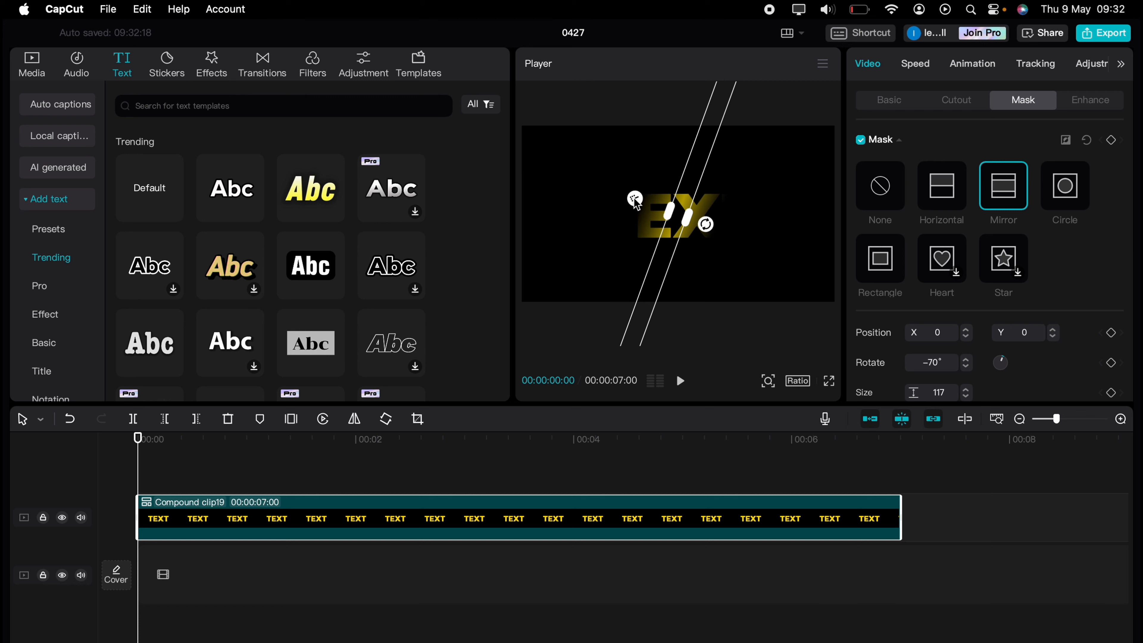
{"action": "mouse_move", "coordinate": [635, 201]}
{"action": "left_mouse_down"}
{"action": "mouse_move", "coordinate": [605, 188]}
{"action": "mouse_move", "coordinate": [576, 194]}
{"action": "mouse_move", "coordinate": [633, 209]}
{"action": "left_mouse_up"}
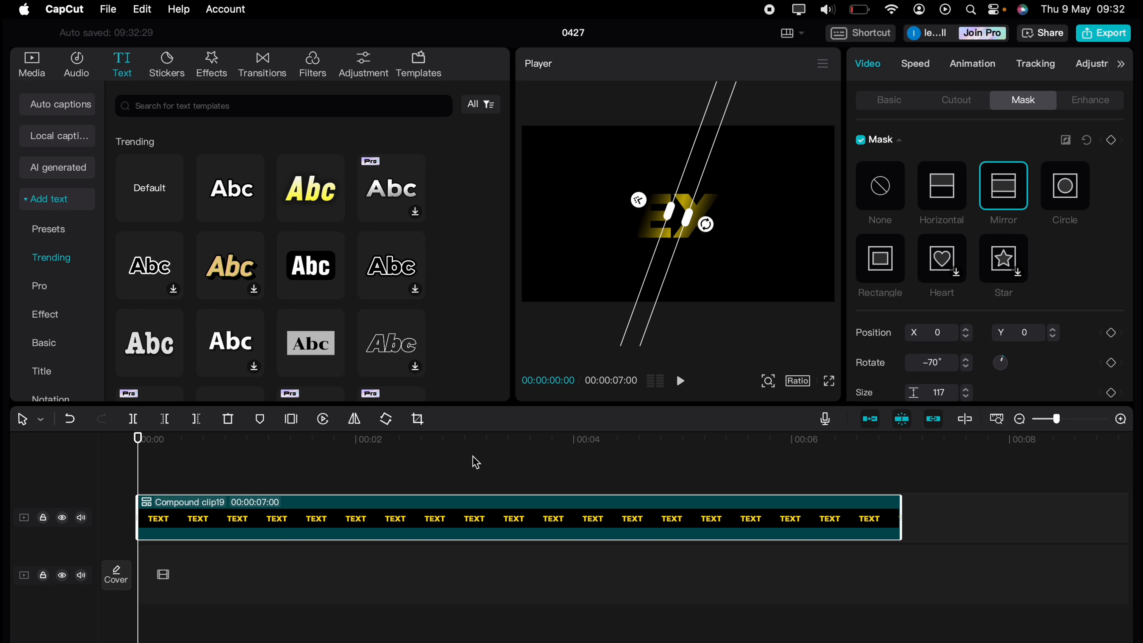
- Move the mask left of the text to about X -738, Y 34 and add position and size keyframes at the clip's start
{"action": "left_click", "coordinate": [658, 266]}
{"action": "left_click_drag", "start_coordinate": [658, 266], "coordinate": [541, 265]}
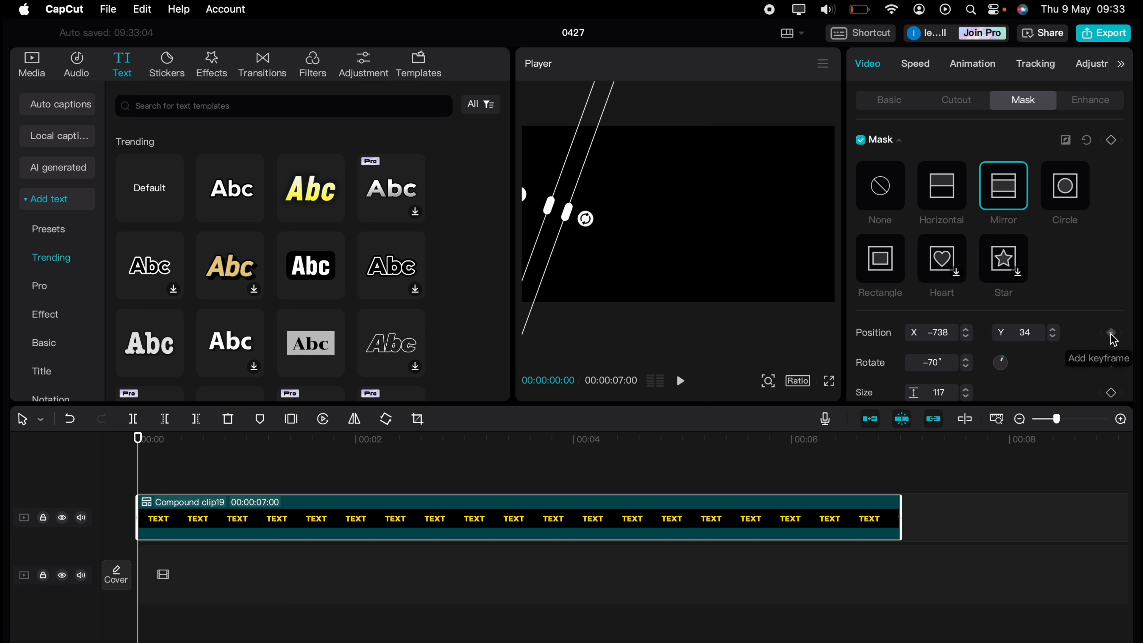
{"action": "scroll", "coordinate": [1106, 340], "scroll_direction": "down", "scroll_amount": 2}
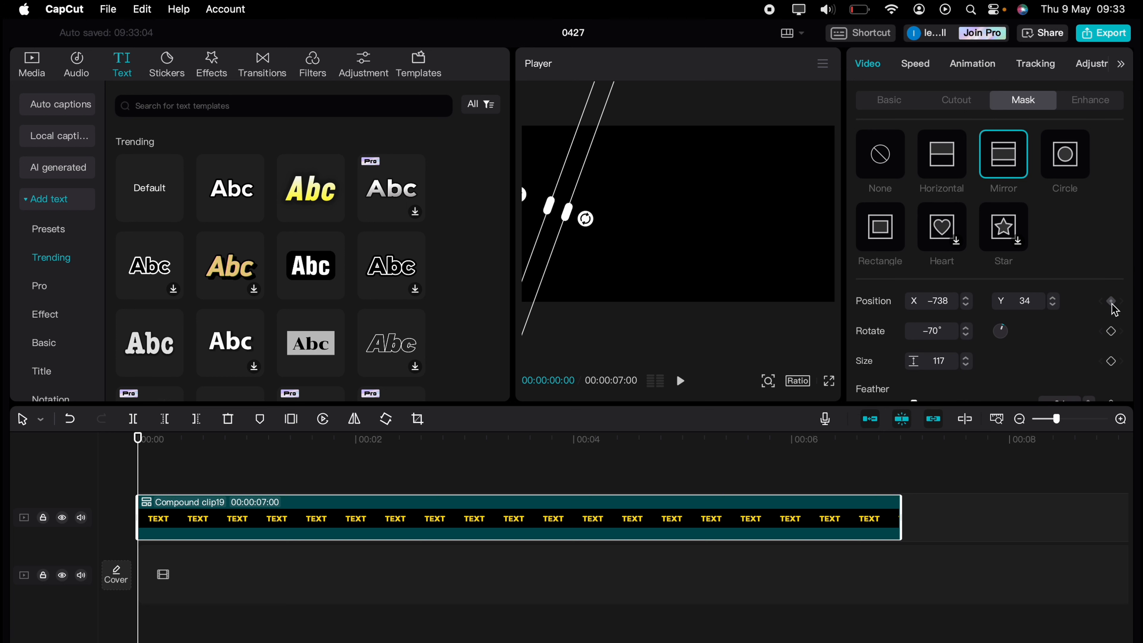
{"action": "left_click", "coordinate": [1111, 306]}
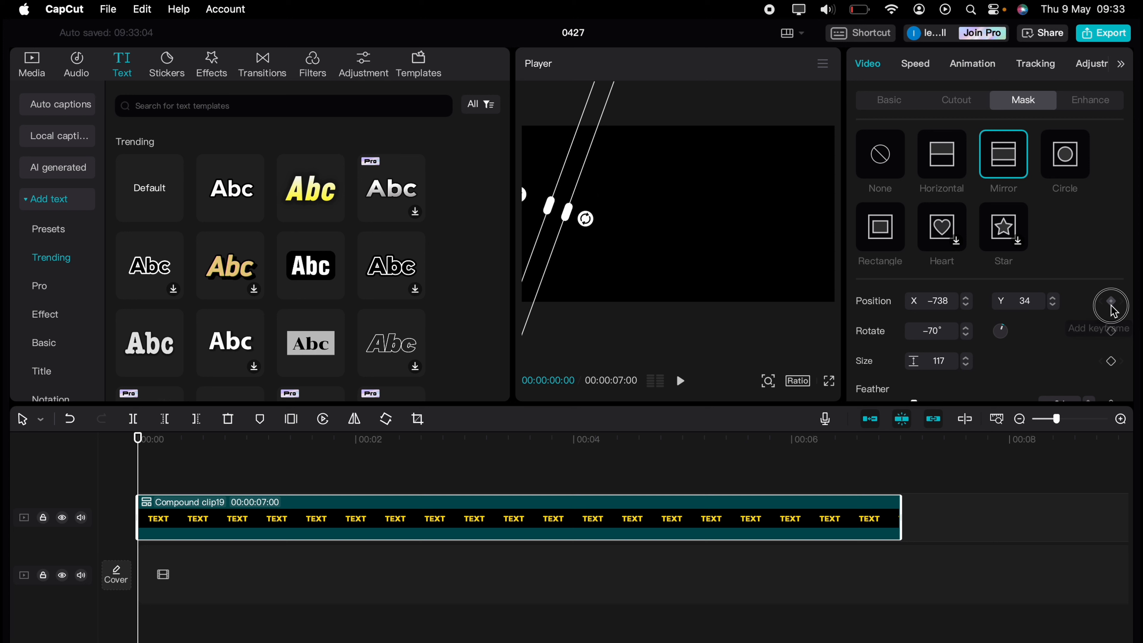
{"action": "left_click", "coordinate": [1113, 362]}
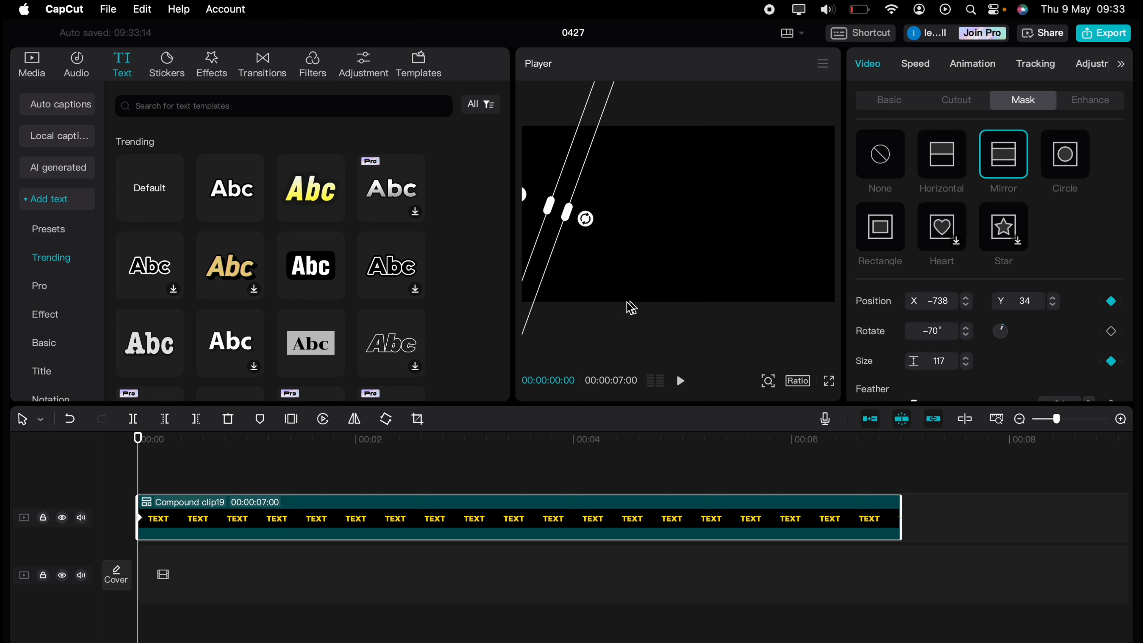
- At 00:00:01:06, move the mask right of the text to about X 754, Y 2 and add a size keyframe
{"action": "left_click_drag", "start_coordinate": [140, 460], "coordinate": [268, 456]}
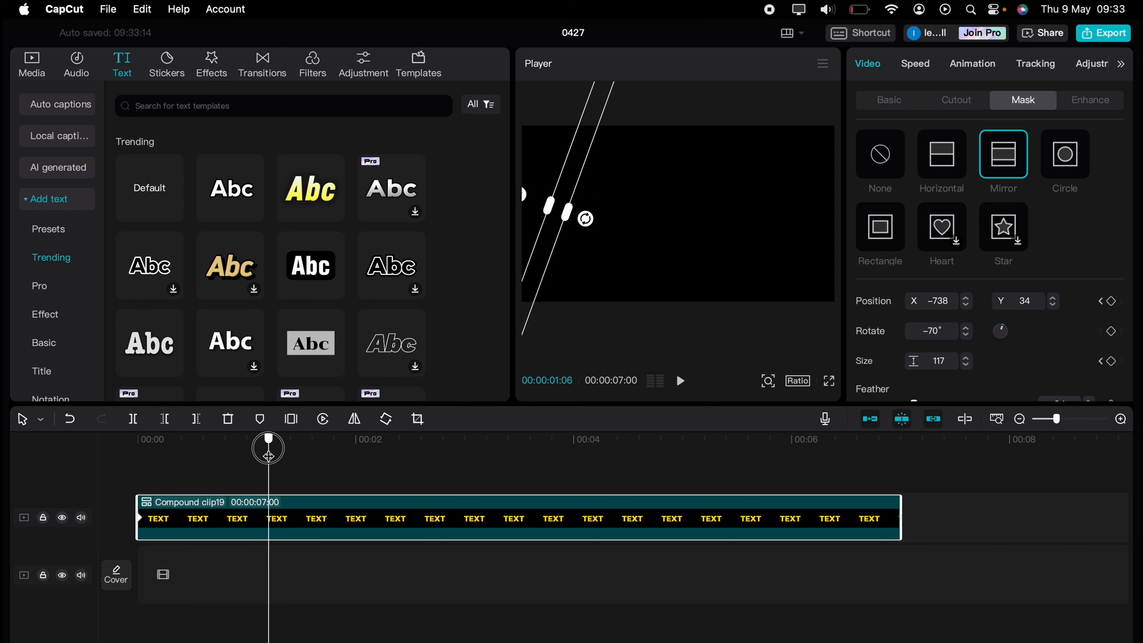
{"action": "left_click_drag", "start_coordinate": [560, 235], "coordinate": [796, 243]}
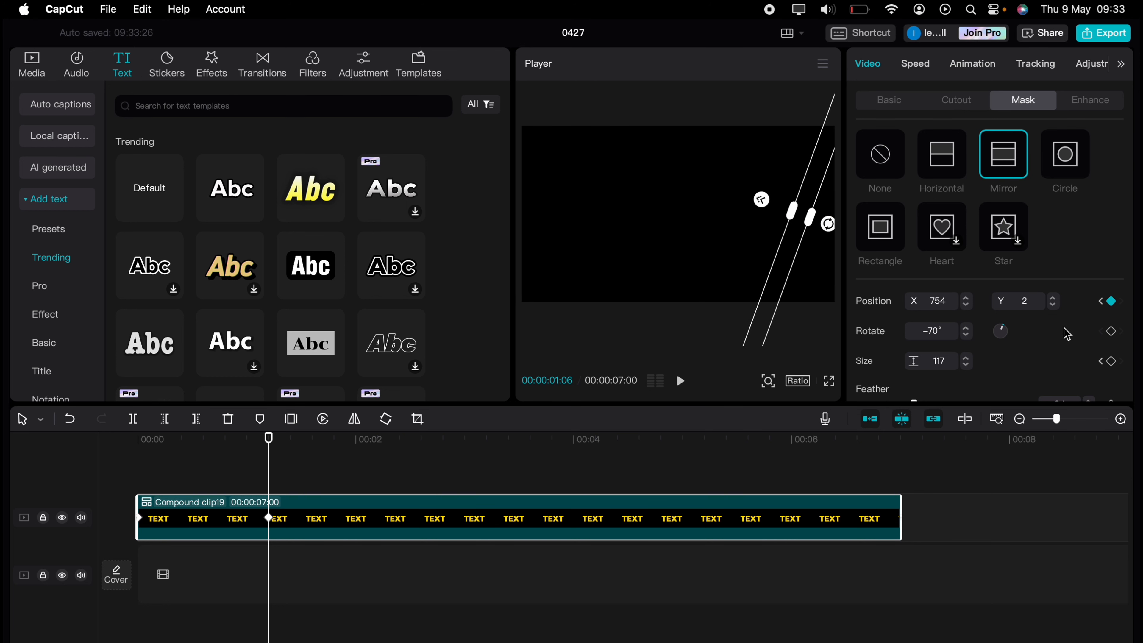
{"action": "left_click", "coordinate": [1114, 363]}
- At 00:00:02:10, move the mask back left of the text to about X -745, Y 2 and add a size keyframe
{"action": "left_click_drag", "start_coordinate": [270, 455], "coordinate": [392, 452]}
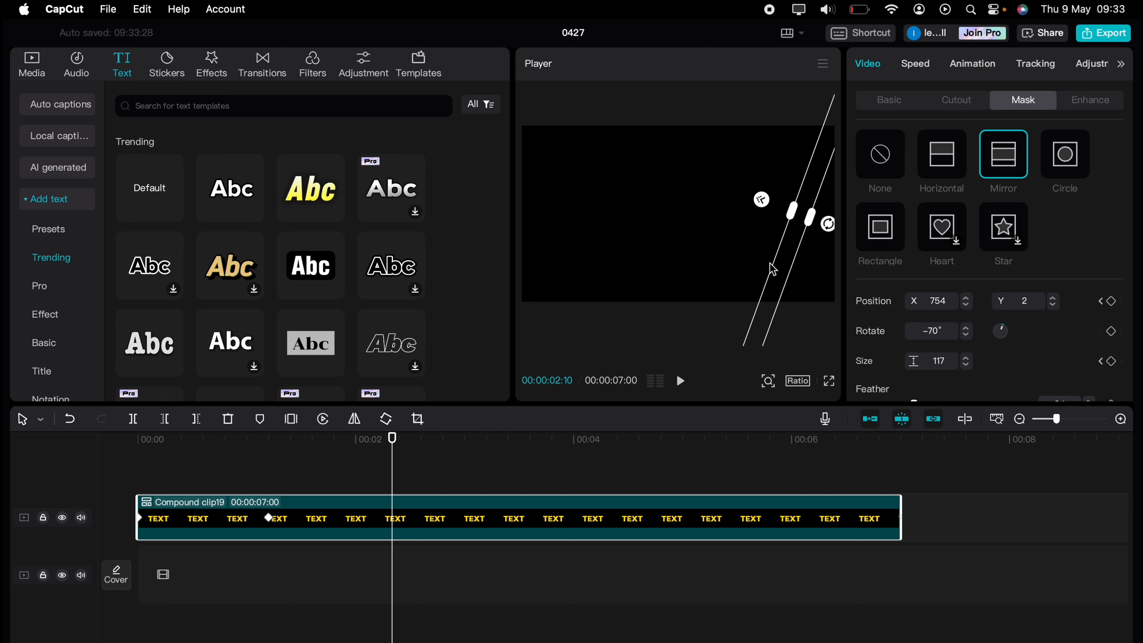
{"action": "left_click_drag", "start_coordinate": [781, 252], "coordinate": [537, 251]}
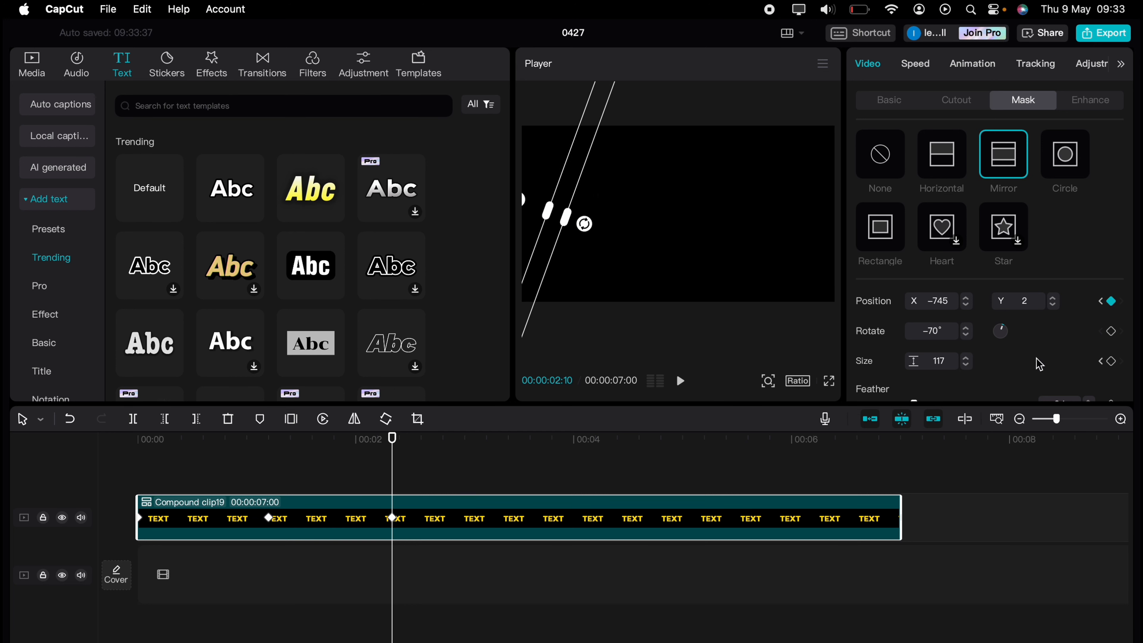
{"action": "left_click", "coordinate": [1112, 362]}
- At 00:00:03:20, move the mask to the middle of the text, about X 0, Y -23, and add a size keyframe
{"action": "left_click_drag", "start_coordinate": [393, 465], "coordinate": [536, 462]}
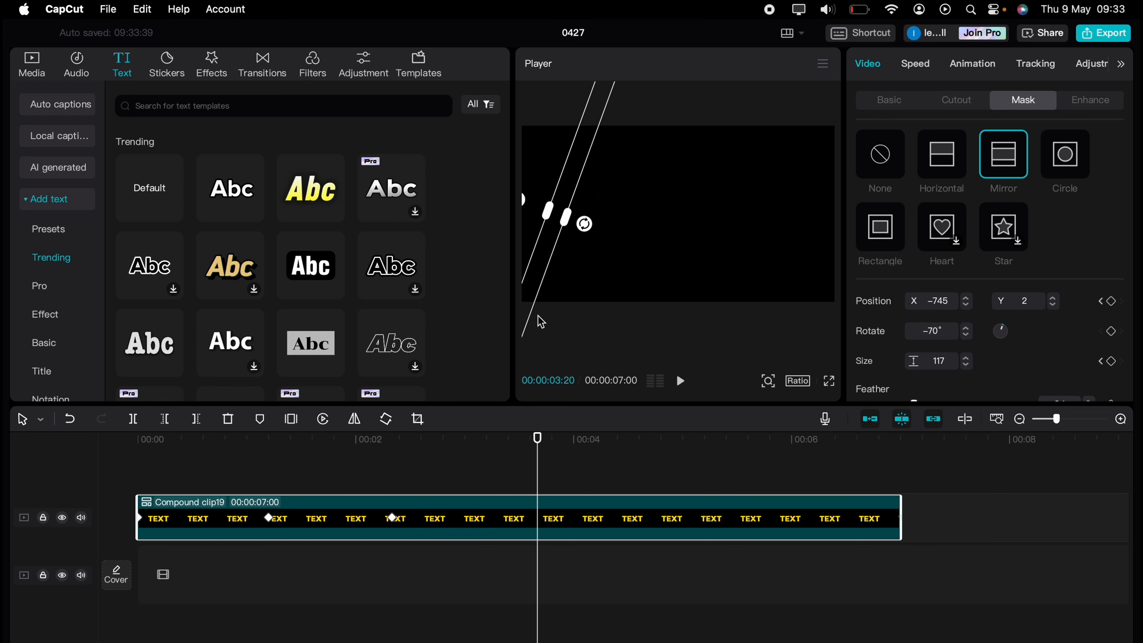
{"action": "left_click_drag", "start_coordinate": [541, 256], "coordinate": [659, 267]}
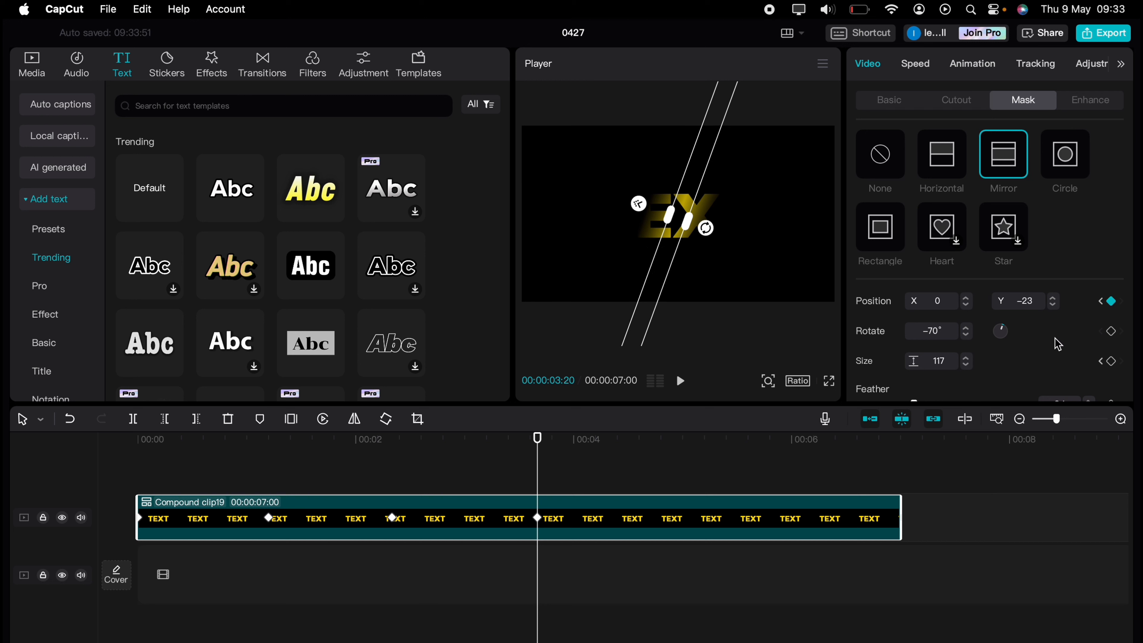
{"action": "left_click", "coordinate": [1110, 361]}
- At 00:00:04:27, widen the mask to size about 2099 so it uncovers the whole text, and add a position keyframe
{"action": "left_click_drag", "start_coordinate": [539, 459], "coordinate": [672, 465]}
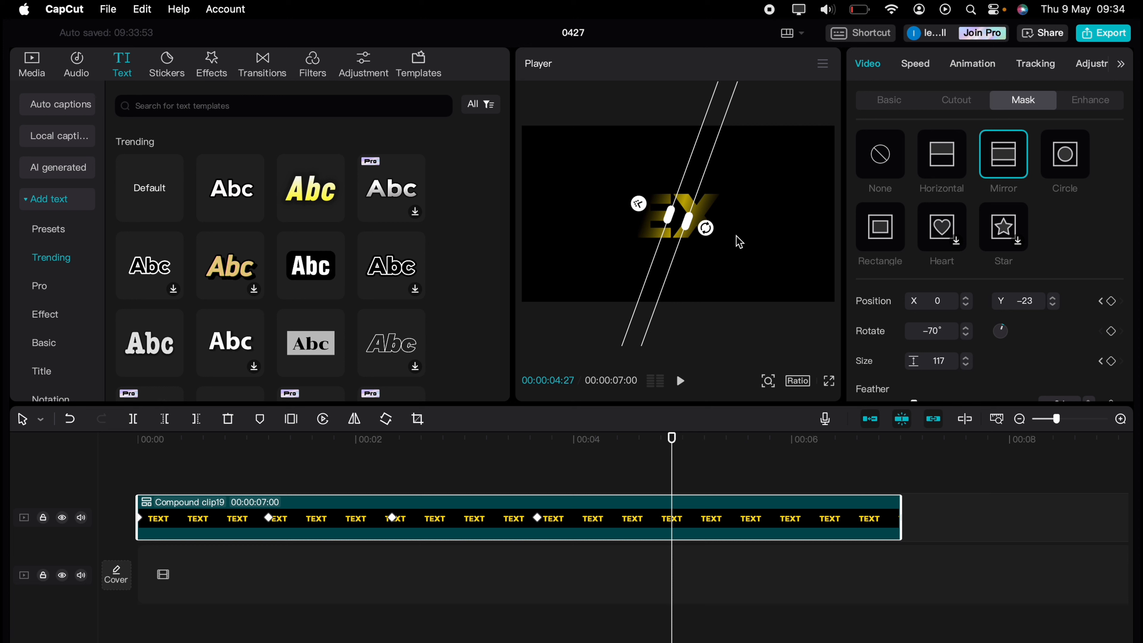
{"action": "left_click_drag", "start_coordinate": [688, 220], "coordinate": [850, 245]}
{"action": "left_click", "coordinate": [1112, 301]}
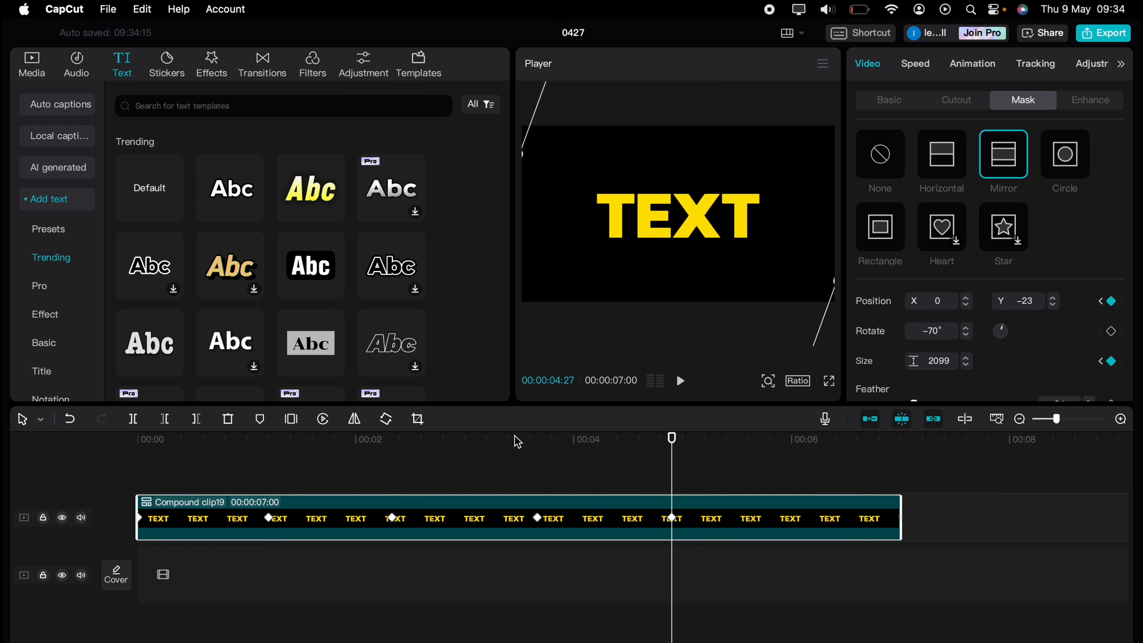
- Play the text reveal from the start in full screen, and return to the editor
{"action": "left_click", "coordinate": [829, 382]}
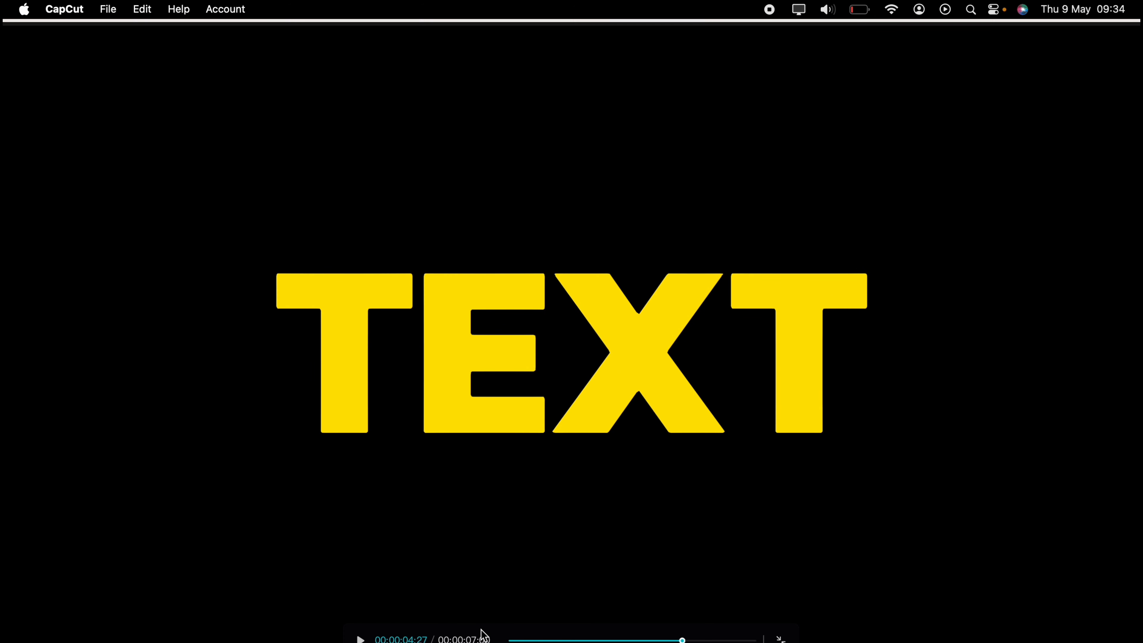
{"action": "left_click", "coordinate": [509, 639]}
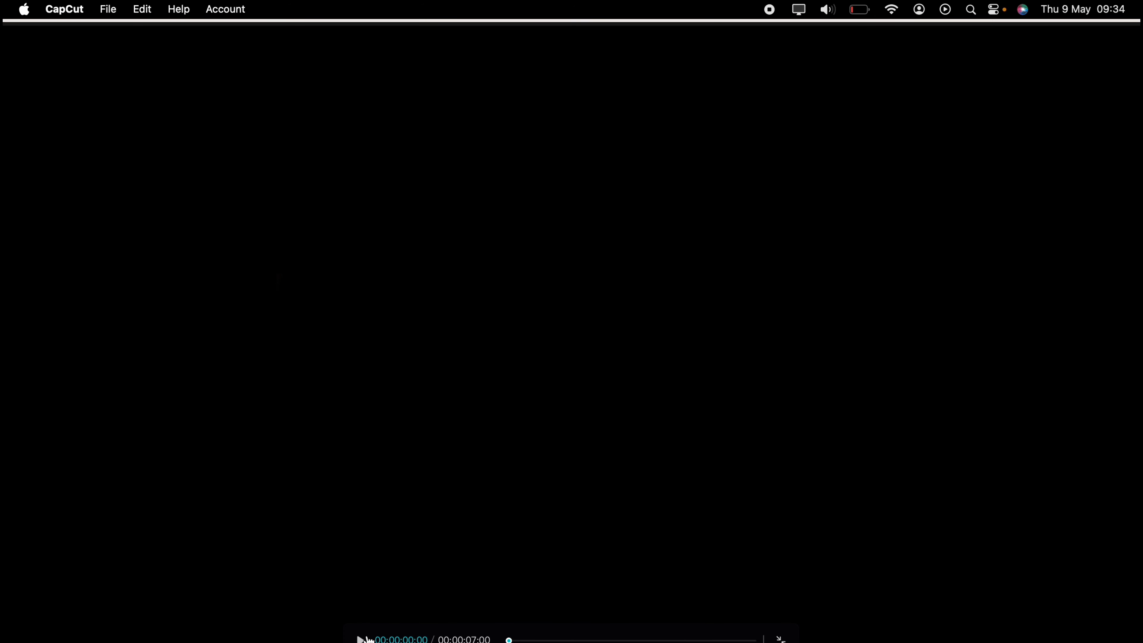
{"action": "left_click", "coordinate": [367, 639]}
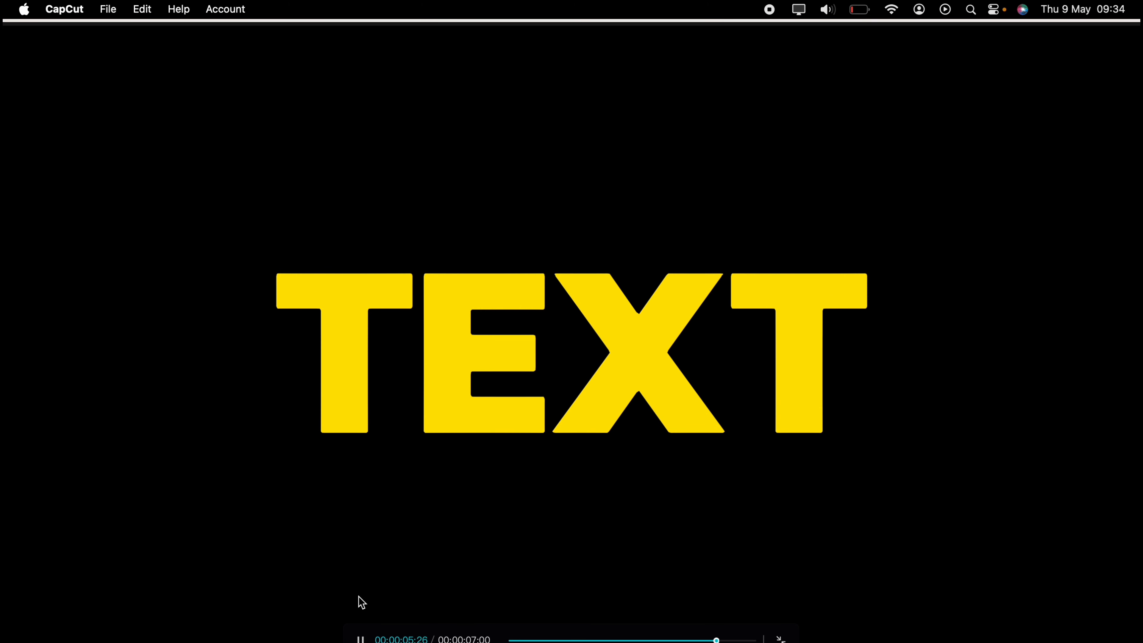
{"action": "key", "text": "Escape"}
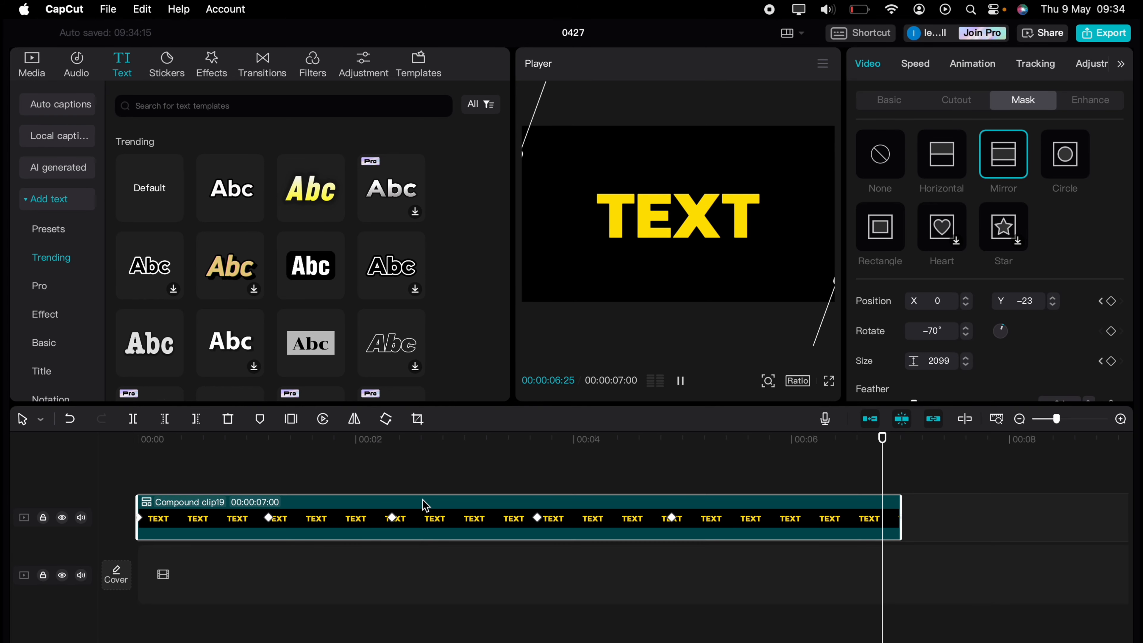
- Rewind to 00:00:00:00, play the reveal in the preview player, and select the compound clip
{"action": "left_click", "coordinate": [494, 475]}
{"action": "left_click_drag", "start_coordinate": [522, 476], "coordinate": [533, 475]}
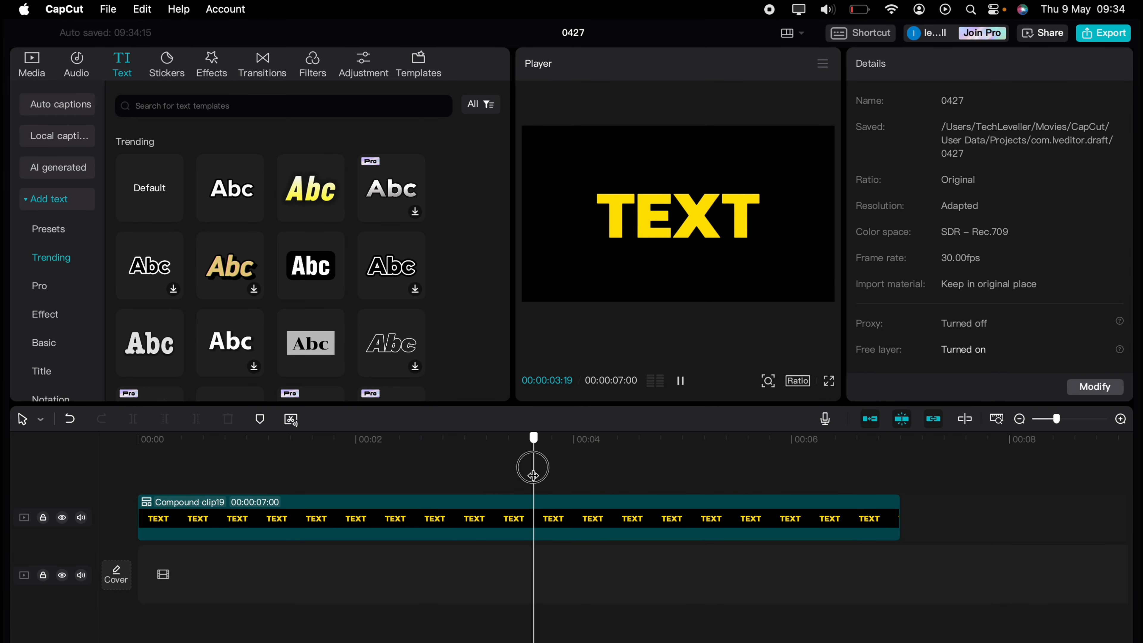
{"action": "left_click_drag", "start_coordinate": [175, 467], "coordinate": [116, 467]}
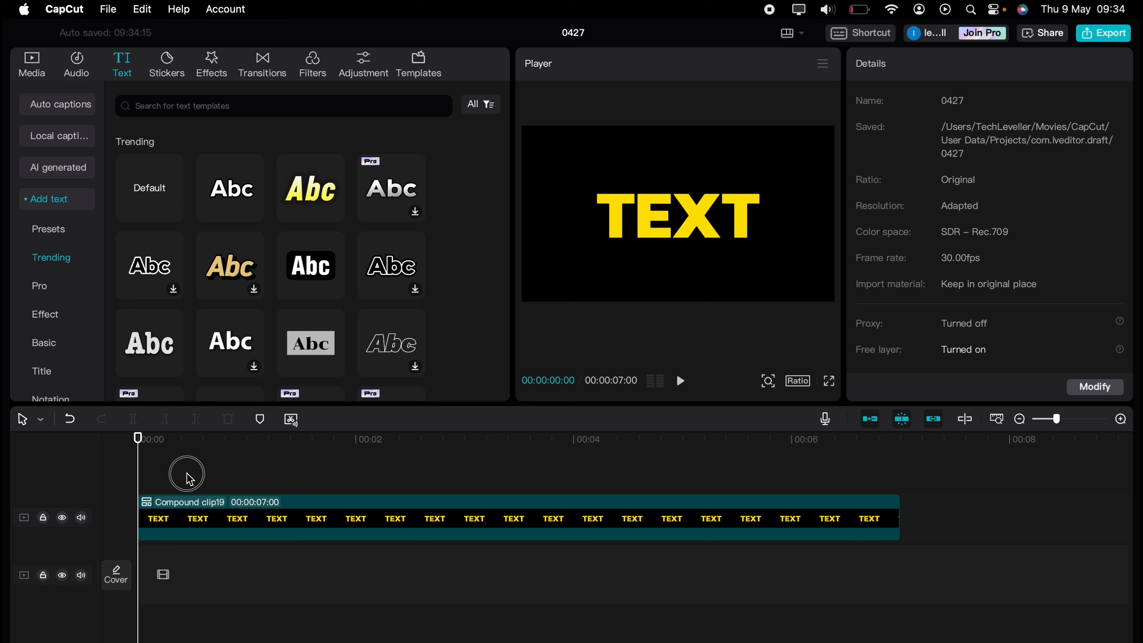
{"action": "left_click_drag", "start_coordinate": [189, 478], "coordinate": [126, 467]}
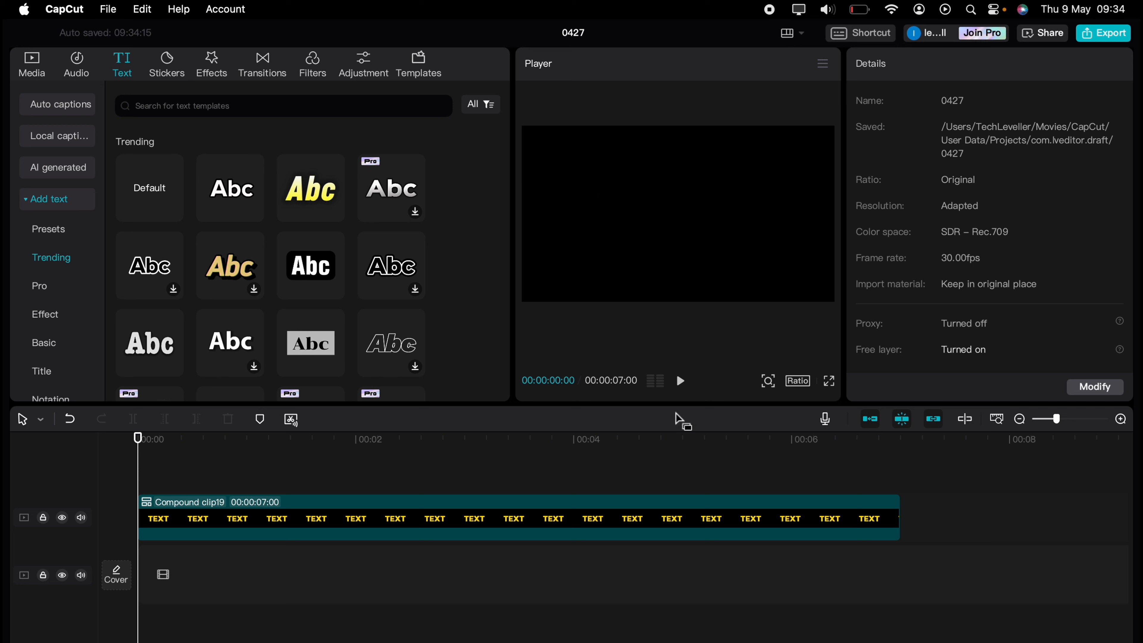
{"action": "left_click", "coordinate": [680, 381]}
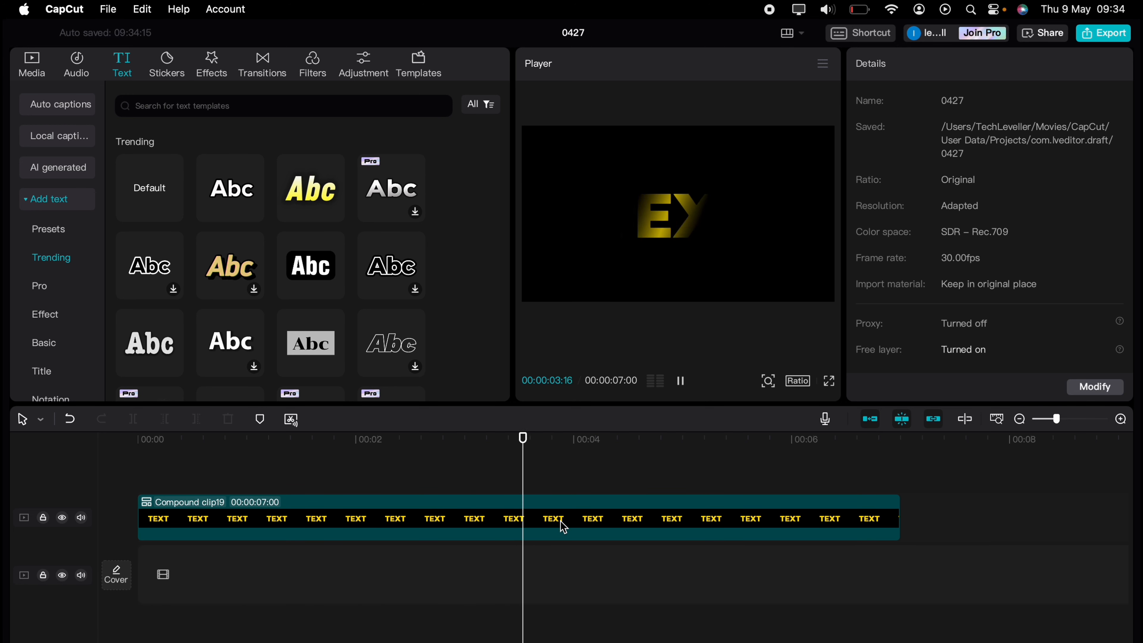
{"action": "left_click", "coordinate": [540, 521]}
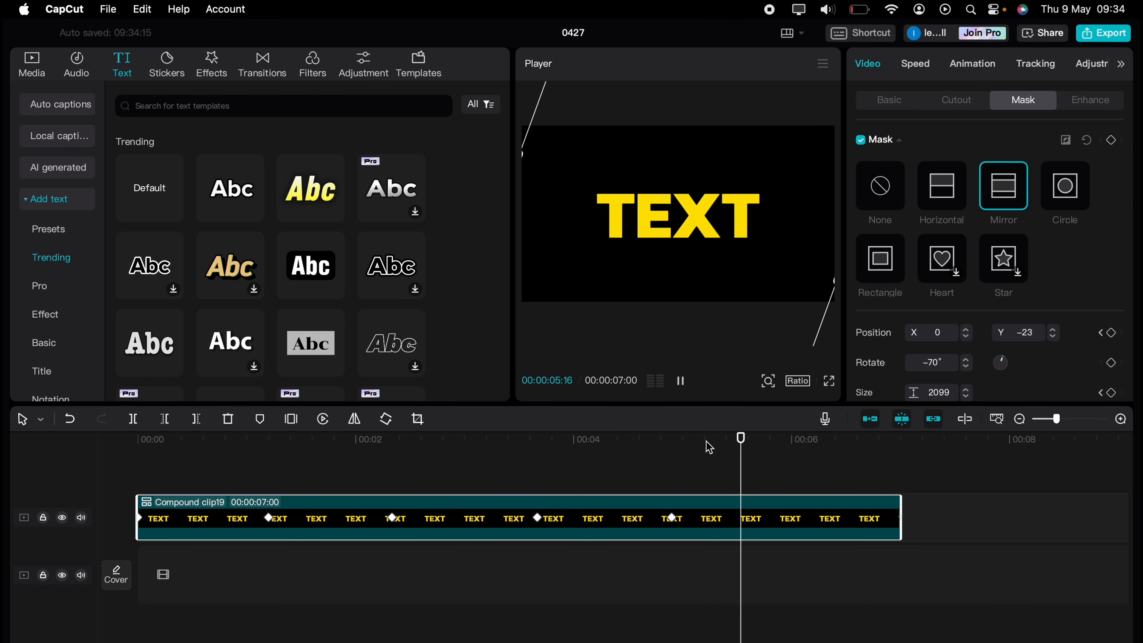